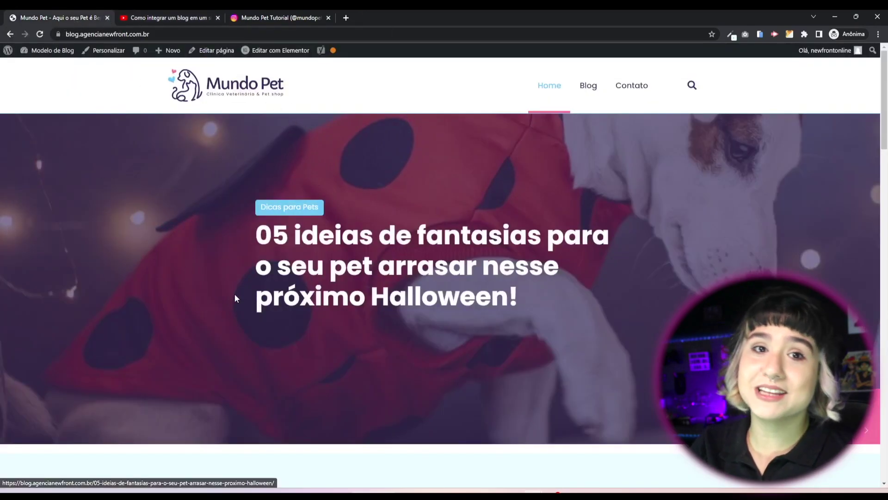
Look over the Mundo Pet home page, including the "Acompanhe nosso Perfil" section, and return to the WordPress dashboard.
scroll(235, 296, down, 12)
scroll(319, 317, down, 15)
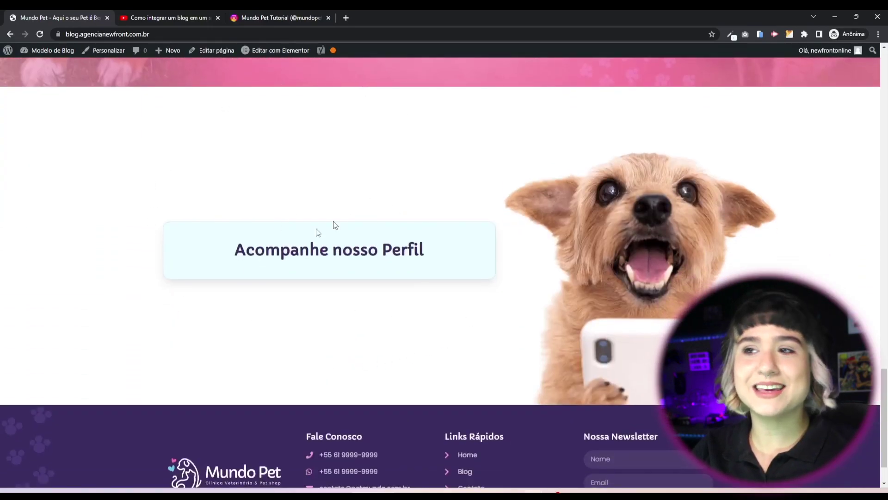
scroll(172, 282, up, 20)
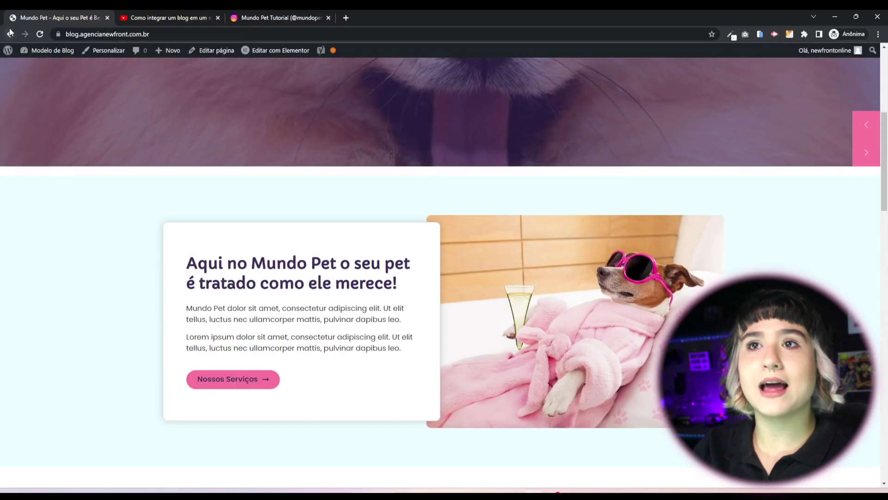
click(10, 33)
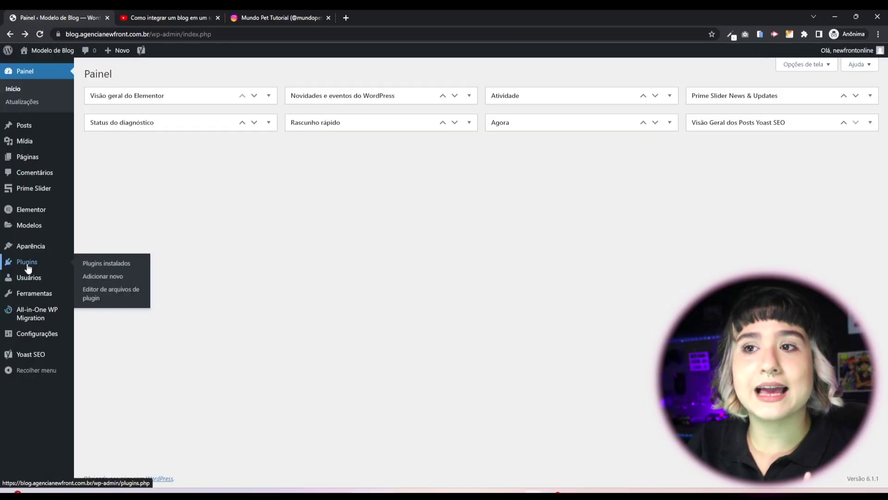
Search for "smash balloon" among the plugins available to add to the WordPress site.
click(27, 262)
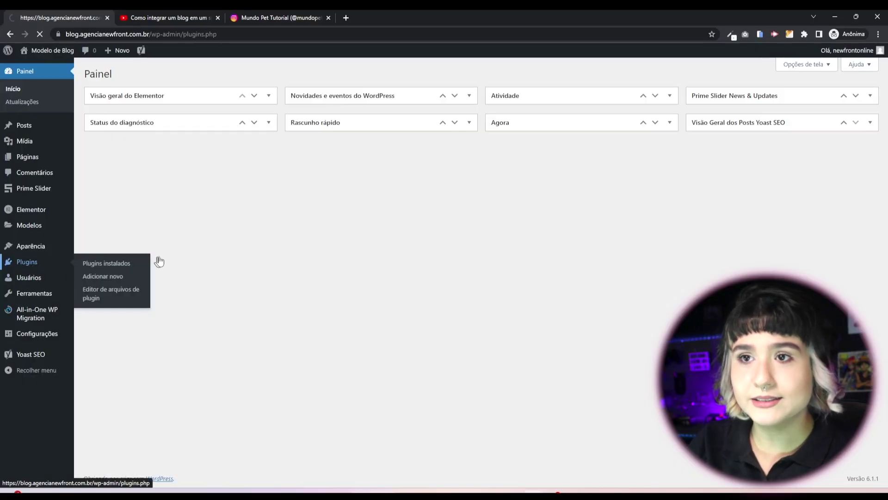
click(148, 78)
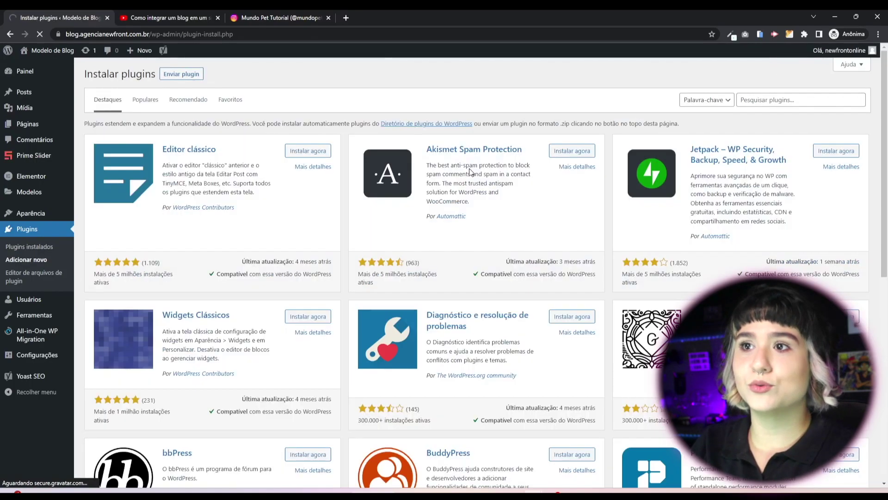
click(751, 104)
text(smash bal)
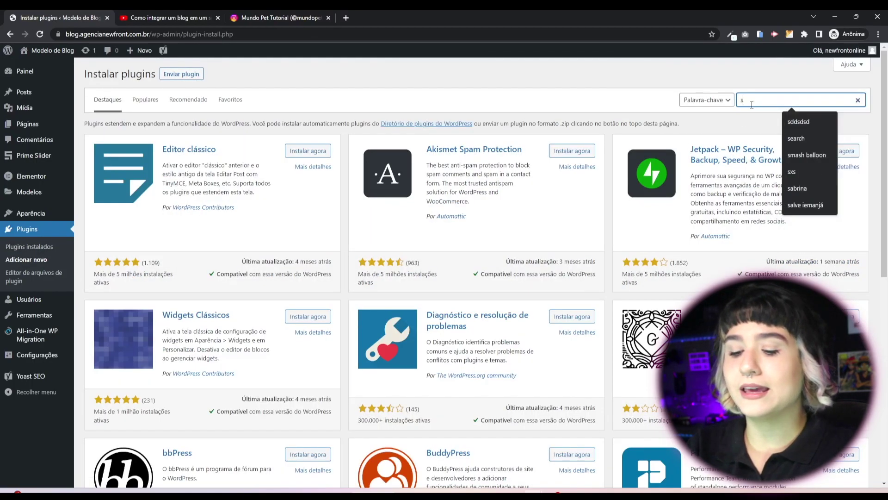
text(loon)
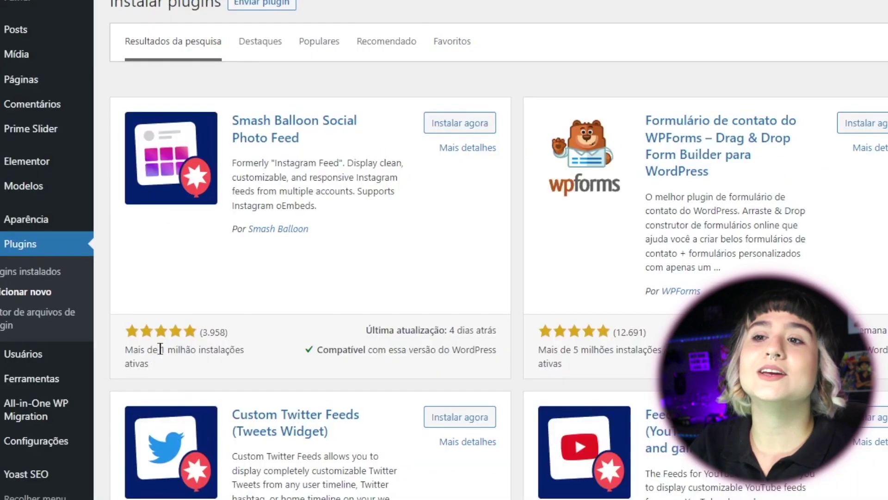
Install and activate the Smash Balloon Social Photo Feed plugin.
drag(121, 296, 129, 311)
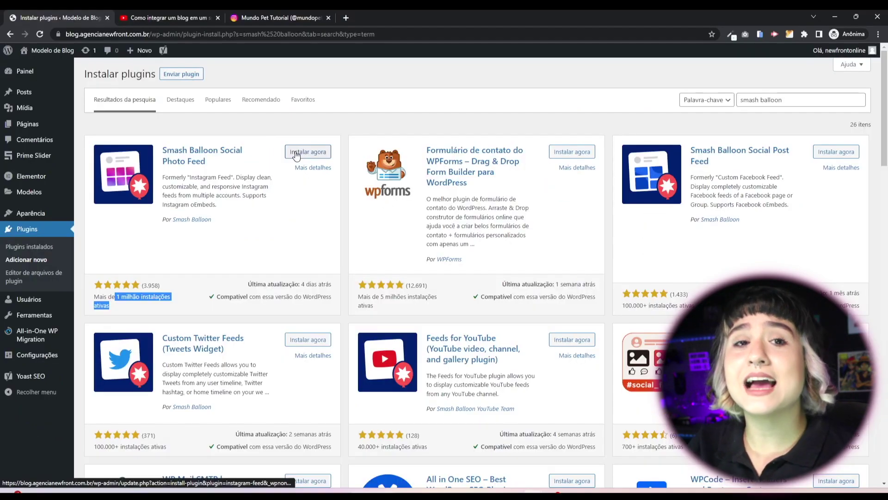
click(296, 153)
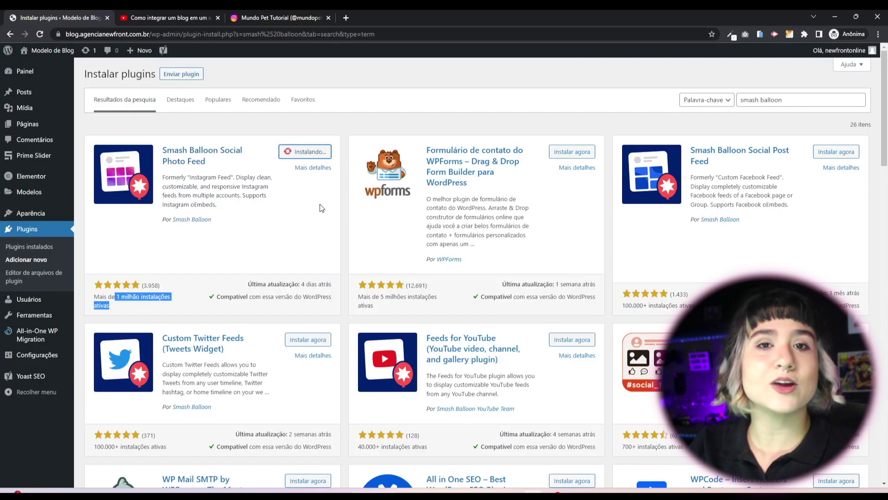
click(318, 151)
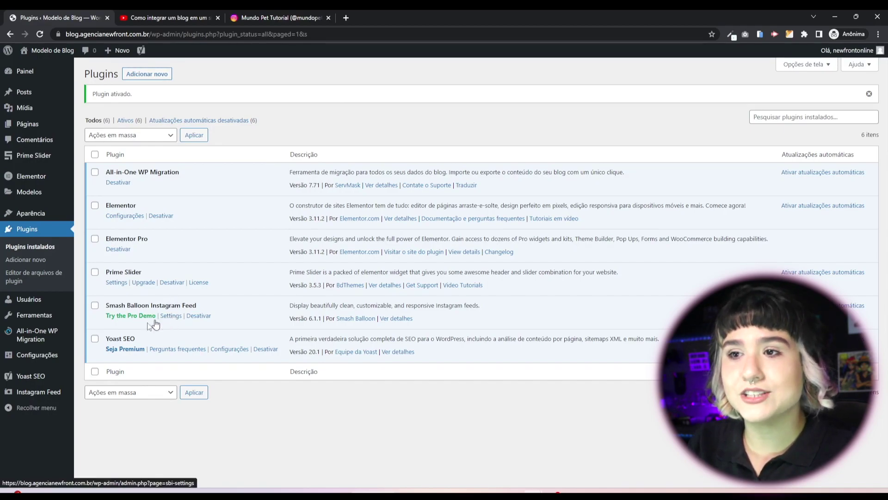
Open the settings of the Instagram Feed plugin and look at its license key section, leaving the key empty.
mouse_move(28, 397)
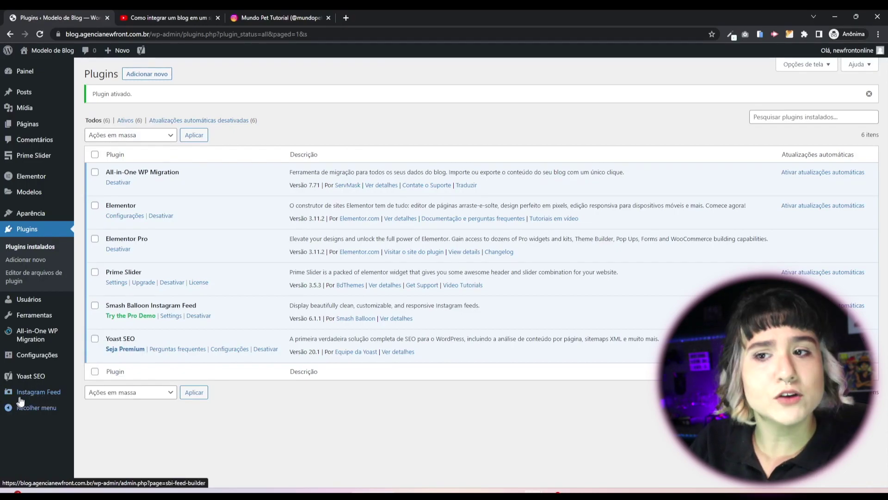
click(93, 363)
scroll(826, 212, down, 1)
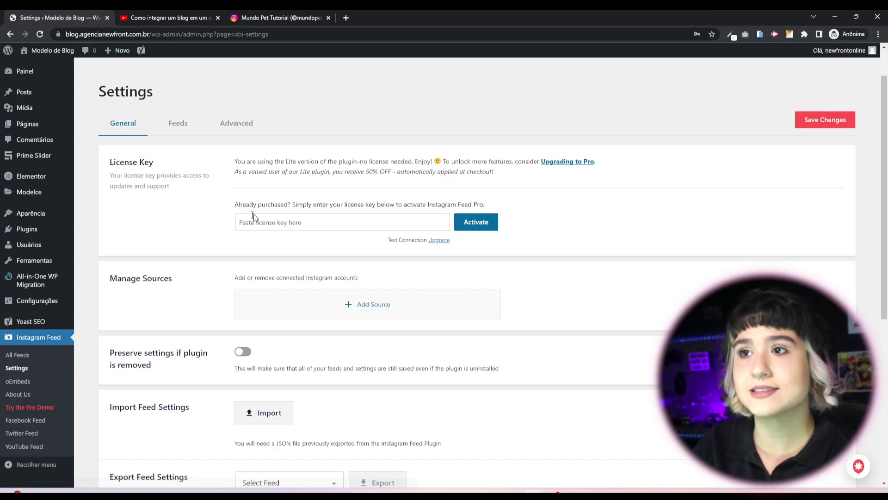
click(337, 220)
click(597, 233)
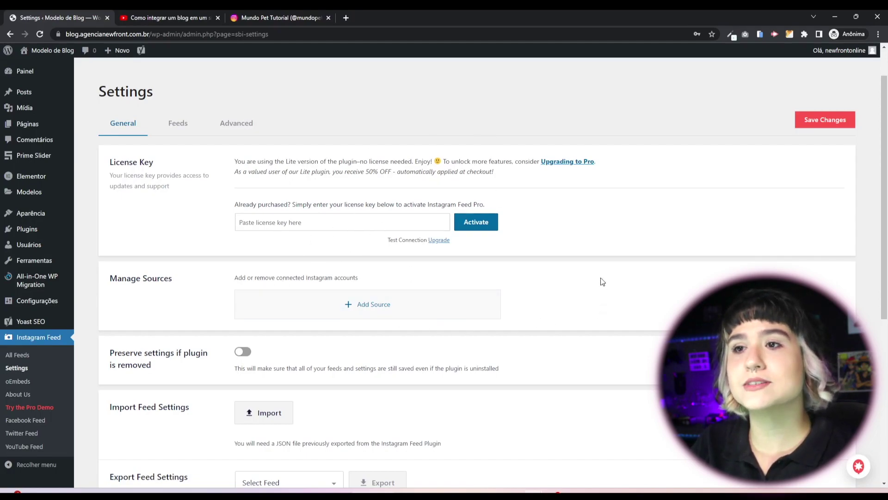
Start adding a new Instagram source under Manage Sources.
scroll(555, 313, down, 1)
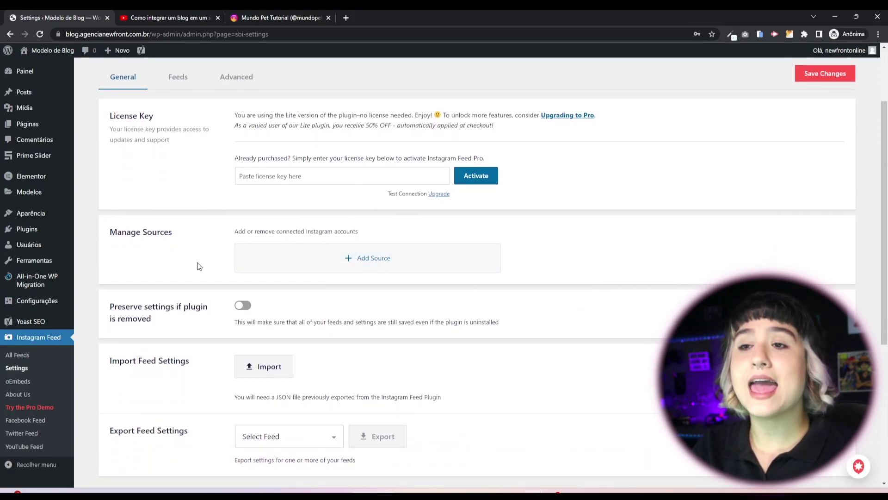
scroll(199, 259, down, 1)
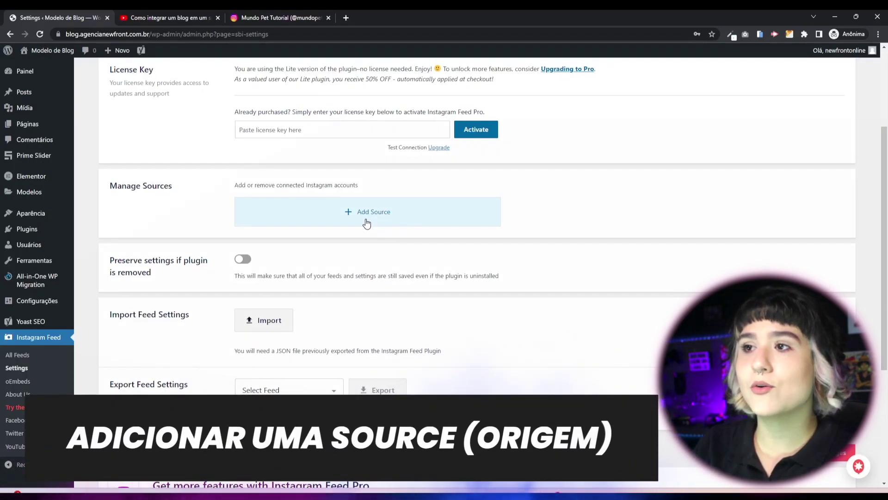
click(366, 218)
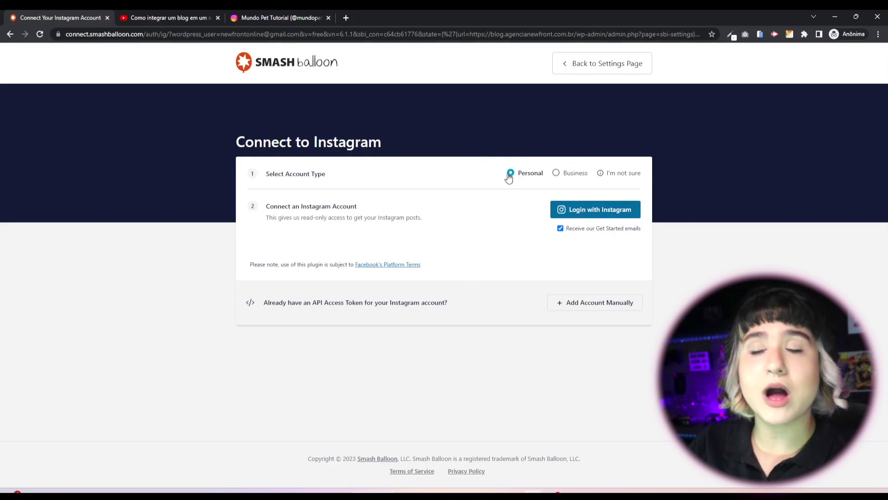
Compare the login options for the Personal and Business account types, ending with Personal selected.
click(569, 177)
click(522, 178)
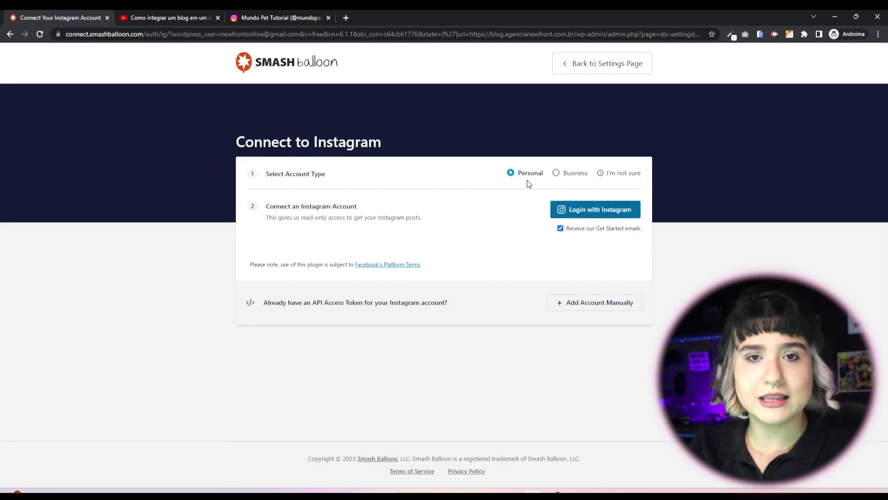
click(561, 179)
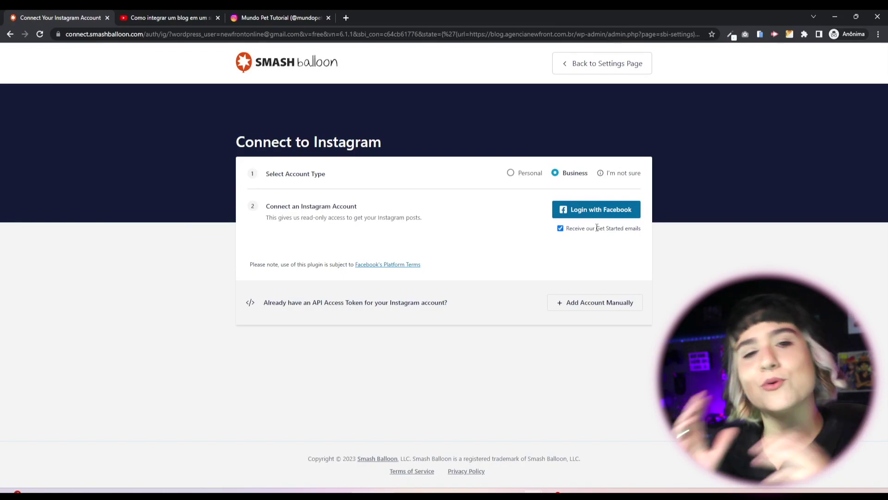
click(526, 173)
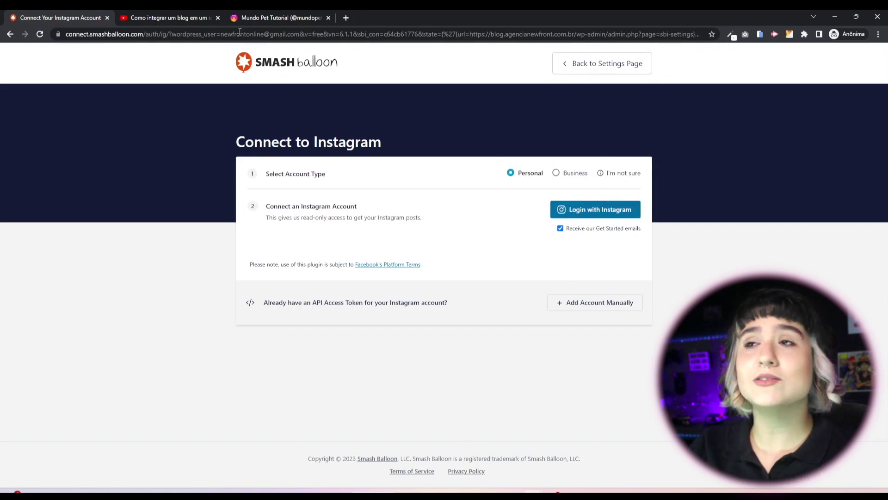
Look through the posts on the Mundo Pet Tutorial Instagram profile that is already open in the browser.
click(278, 18)
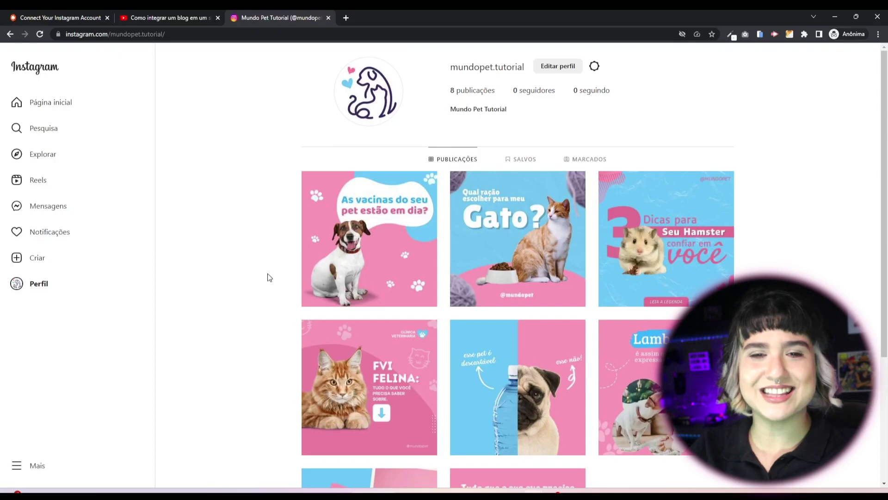
scroll(263, 266, down, 4)
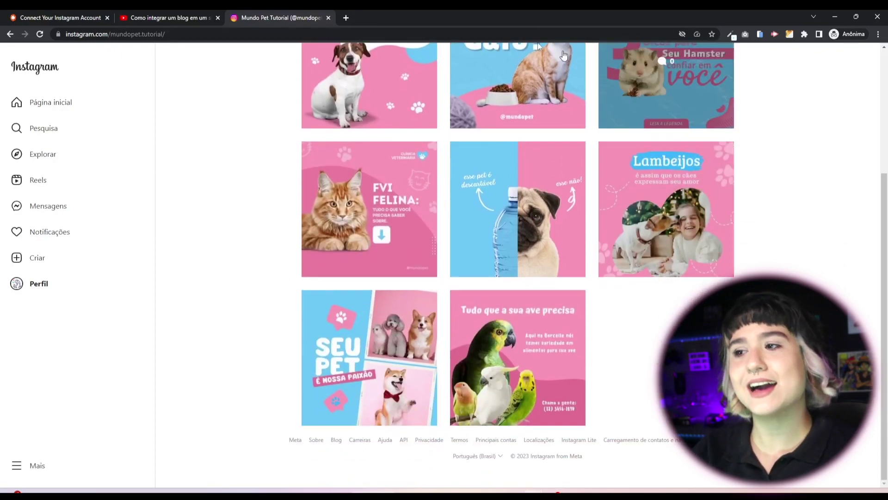
scroll(259, 139, up, 4)
Return to the Smash Balloon connection page, log in with Instagram and confirm that the blog domain is yours.
click(39, 17)
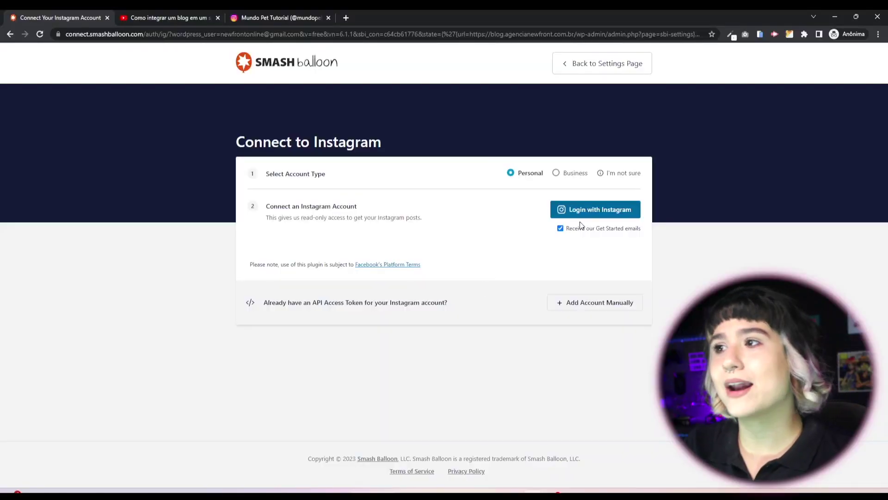
click(610, 218)
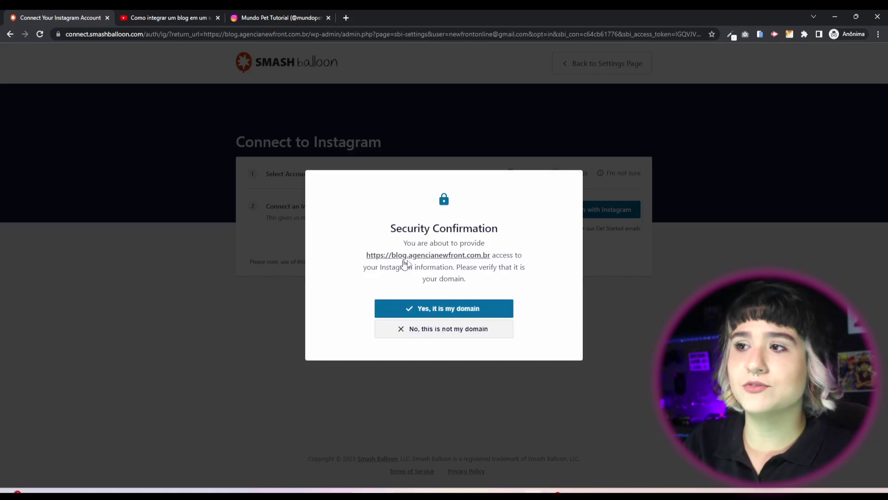
click(441, 312)
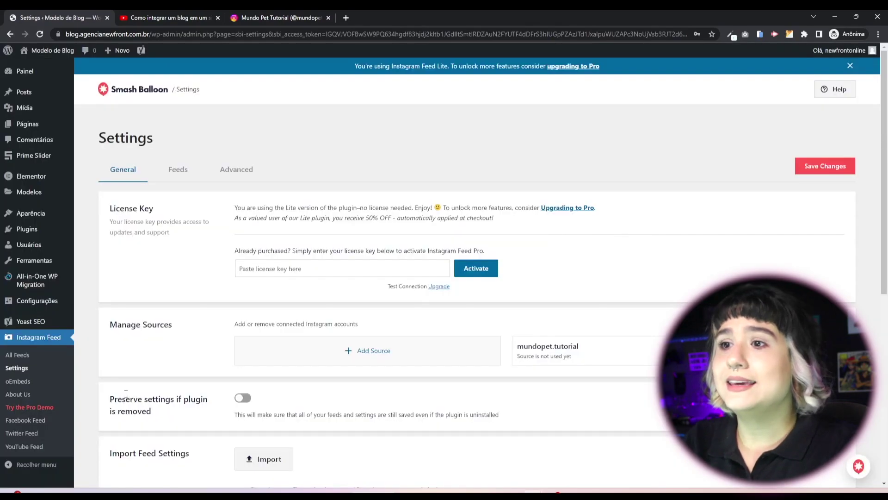
Compare the connected mundopet.tutorial source under Manage Sources with its Instagram profile.
scroll(293, 389, down, 2)
click(277, 18)
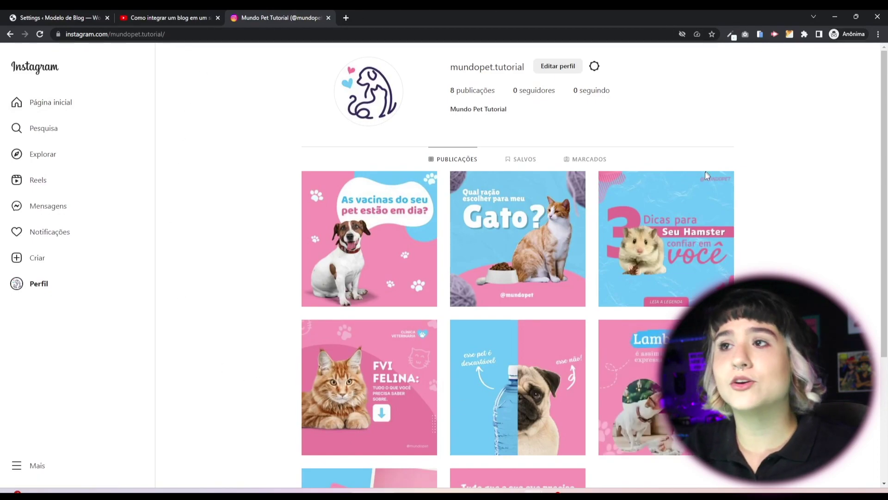
click(65, 21)
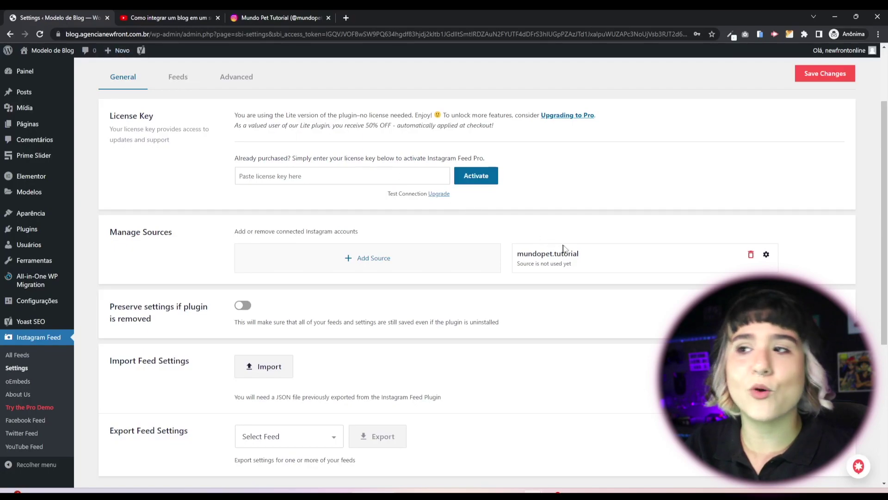
scroll(581, 199, down, 2)
scroll(572, 242, up, 2)
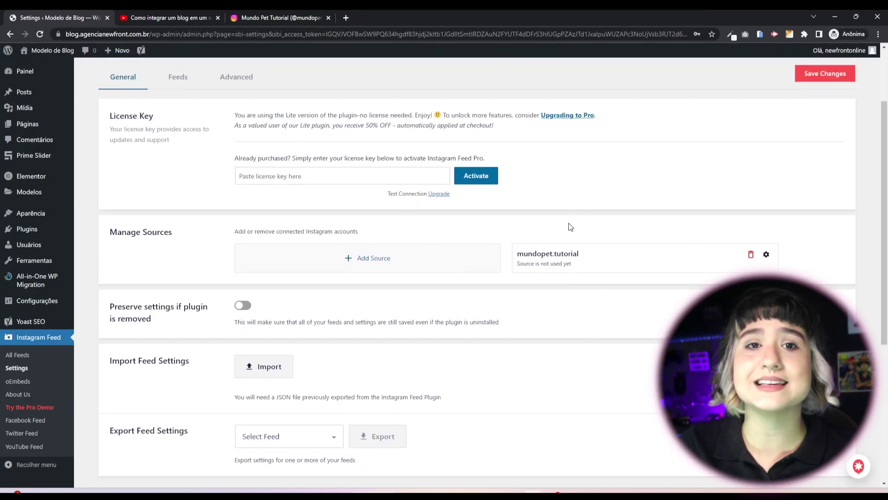
Close the Instagram profile page and review the General settings for preserving, importing and exporting feed settings.
click(328, 17)
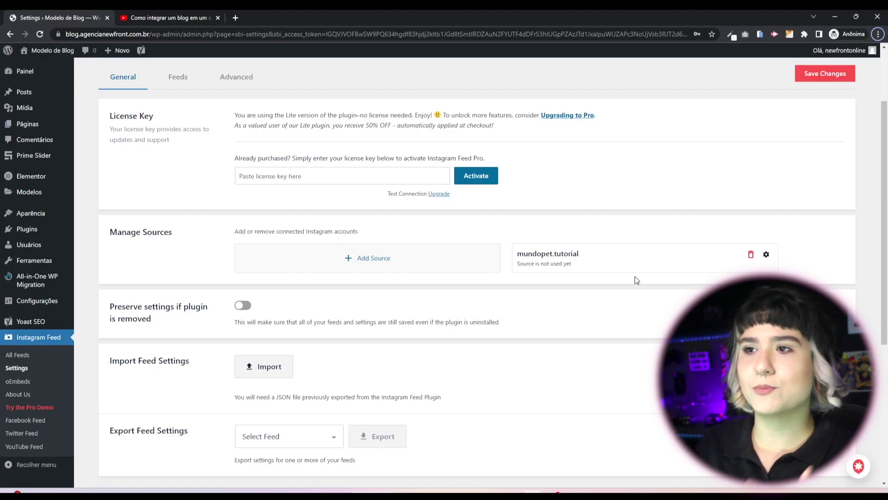
scroll(593, 333, down, 1)
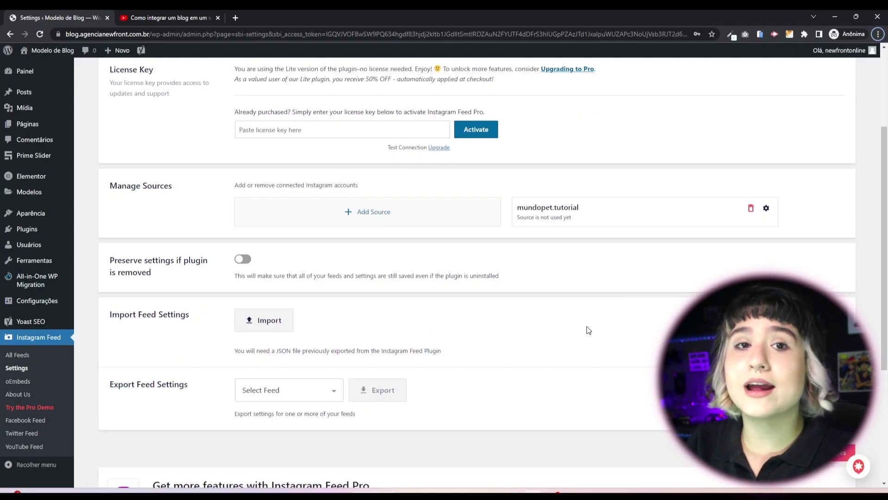
scroll(587, 329, up, 2)
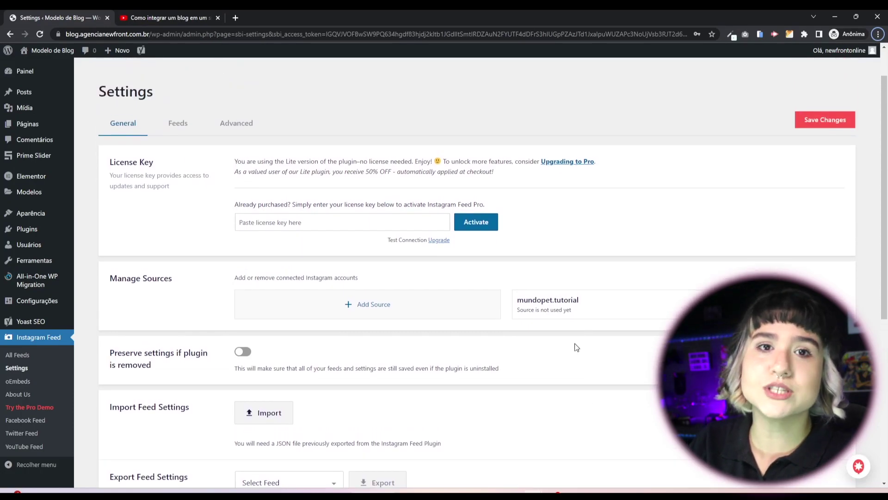
scroll(576, 349, down, 3)
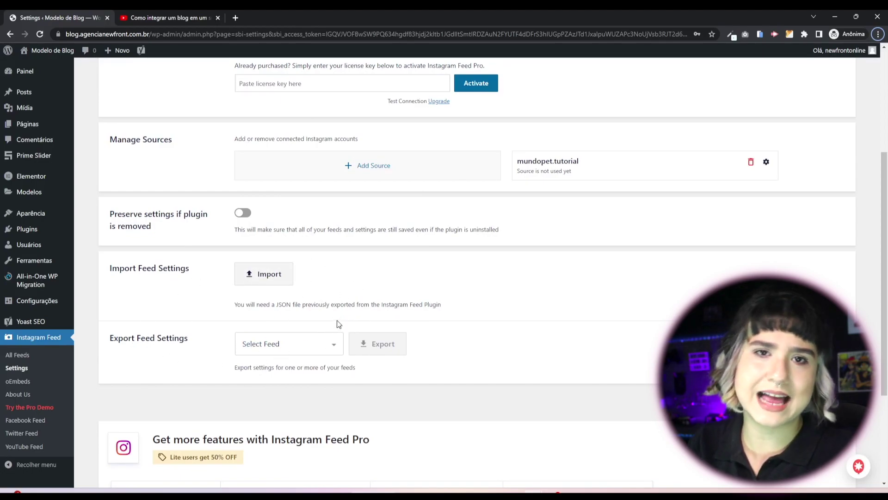
scroll(353, 333, up, 1)
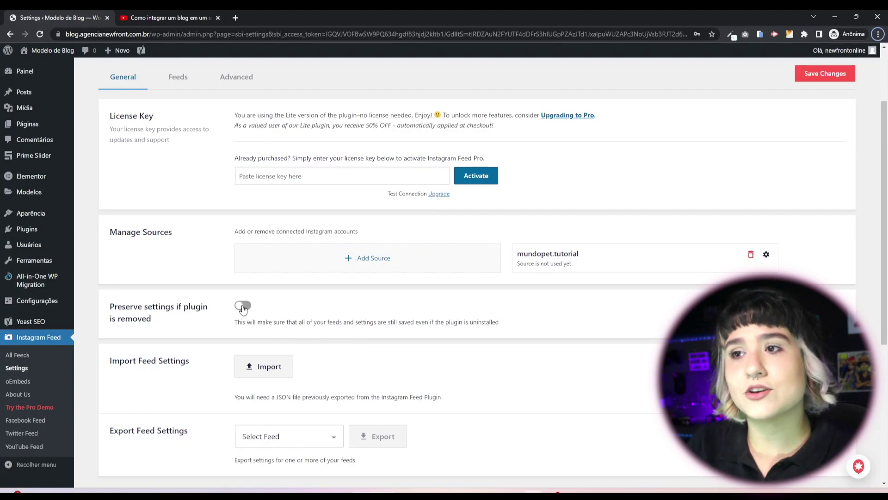
scroll(120, 324, up, 1)
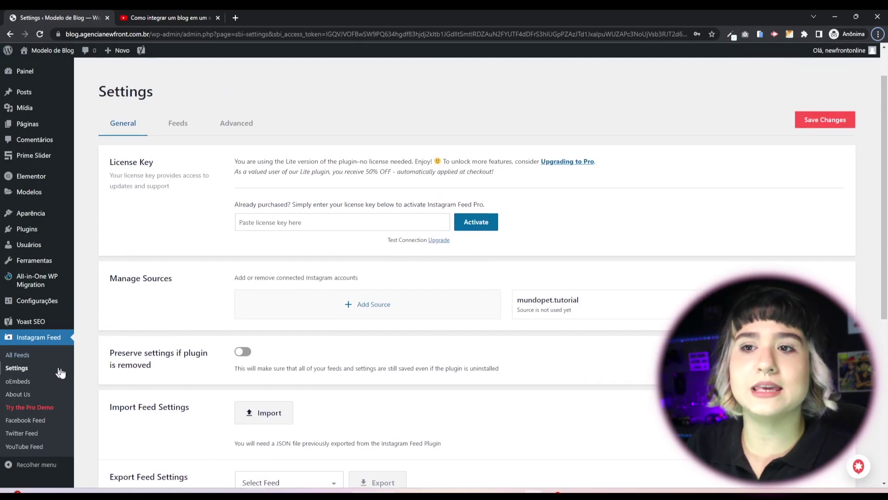
Go to the plugin's list of all feeds and start creating a new Instagram feed.
click(19, 355)
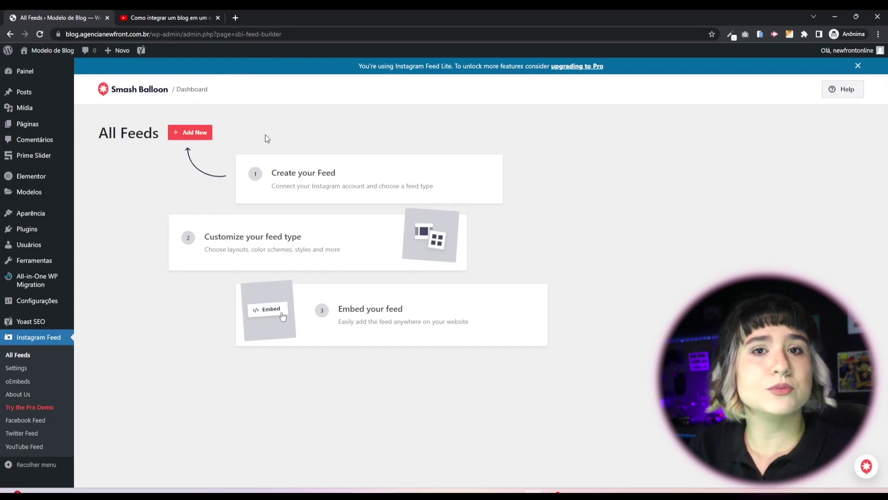
click(181, 139)
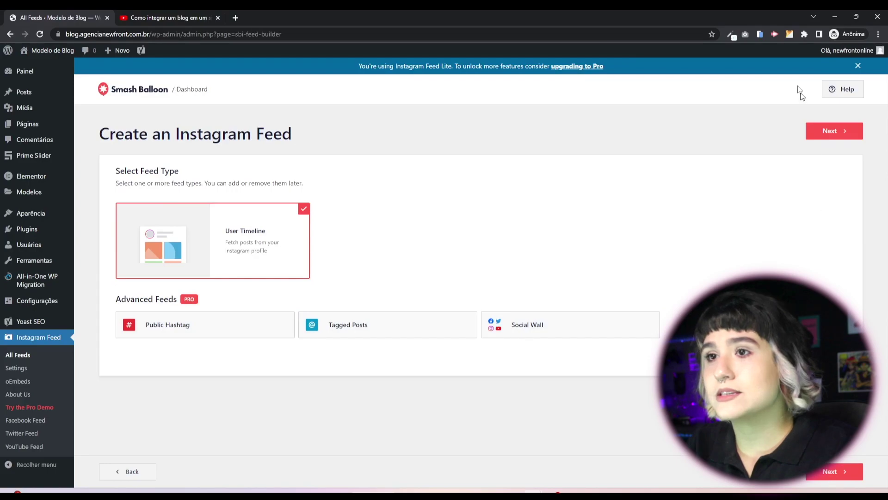
Keep User Timeline as the feed type and continue with mundopet.tutorial as the feed's source.
click(831, 132)
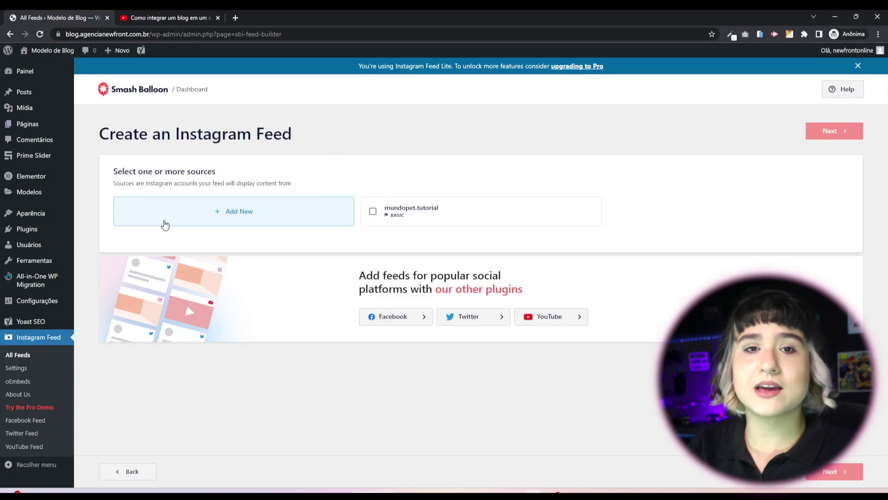
click(373, 211)
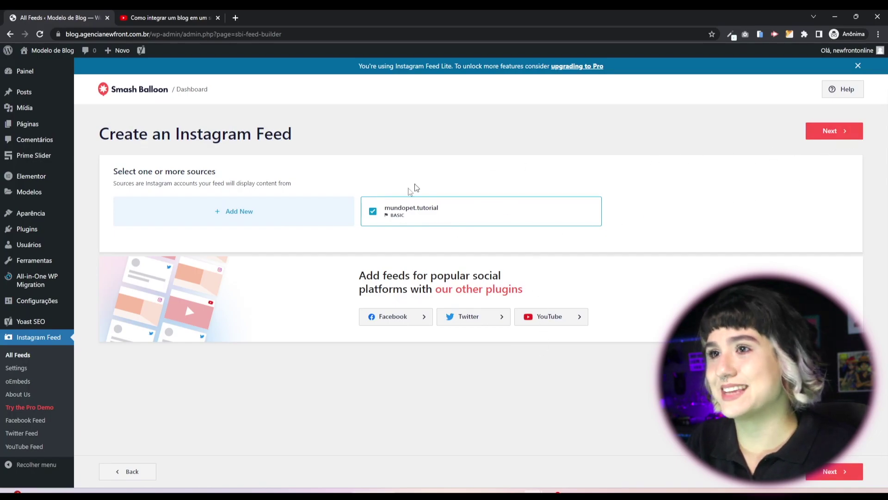
click(837, 132)
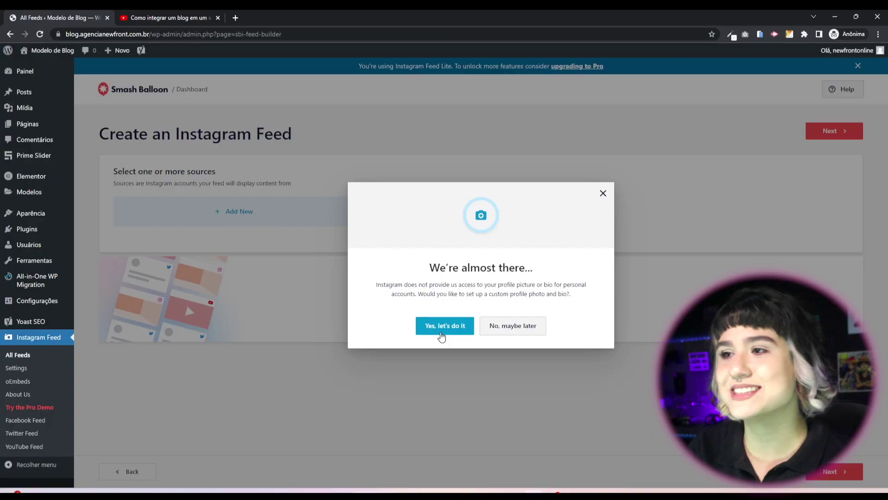
Accept the custom profile setup and add perfil insta site.jpg as the source's profile picture, leaving the bio empty.
click(441, 327)
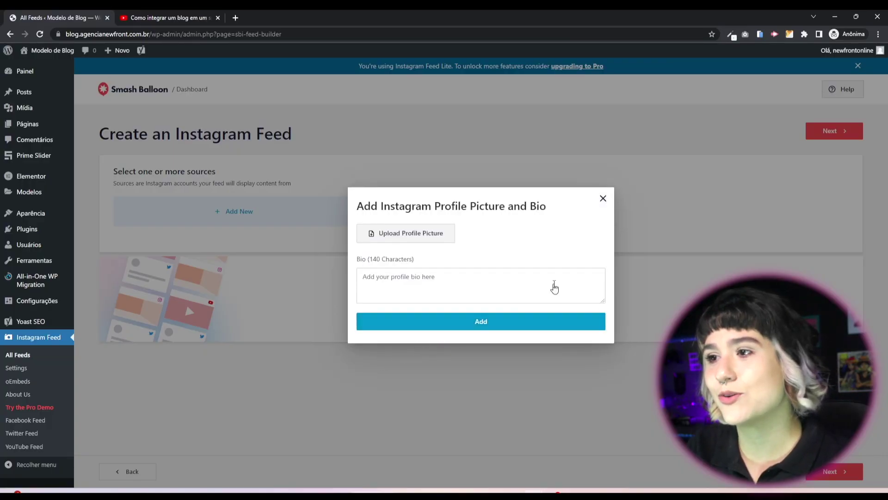
click(402, 237)
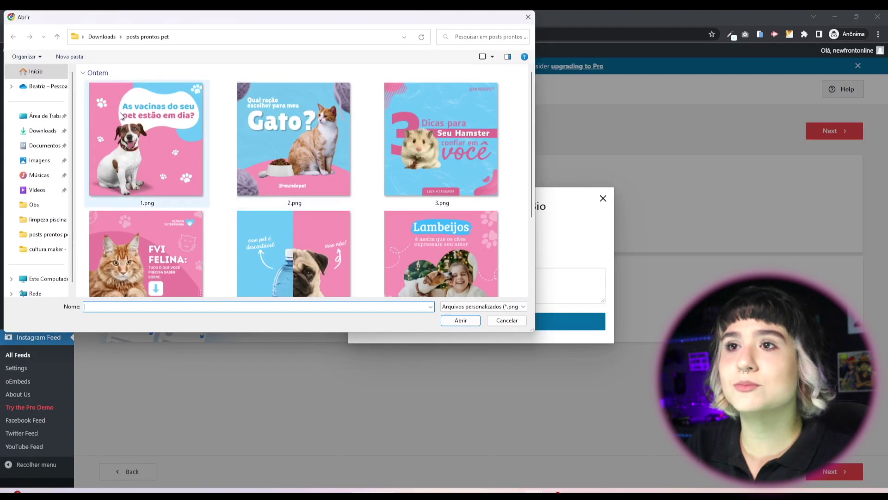
click(42, 130)
click(110, 102)
double_click(112, 102)
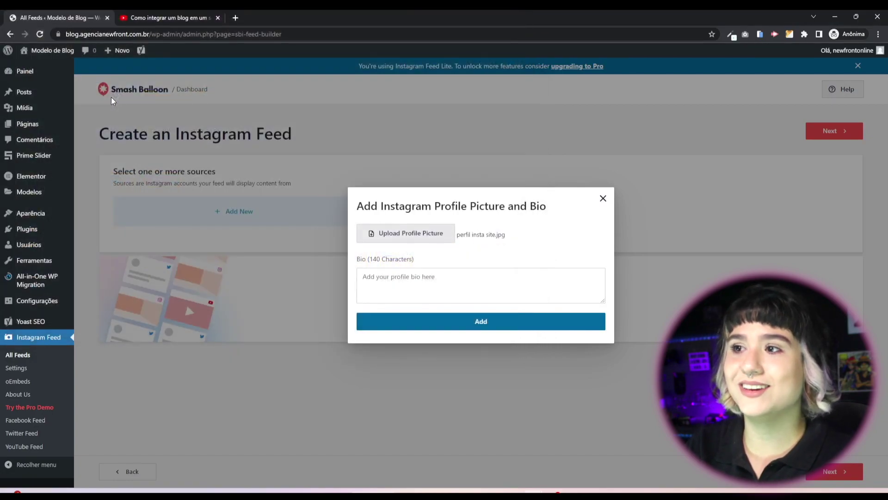
click(430, 282)
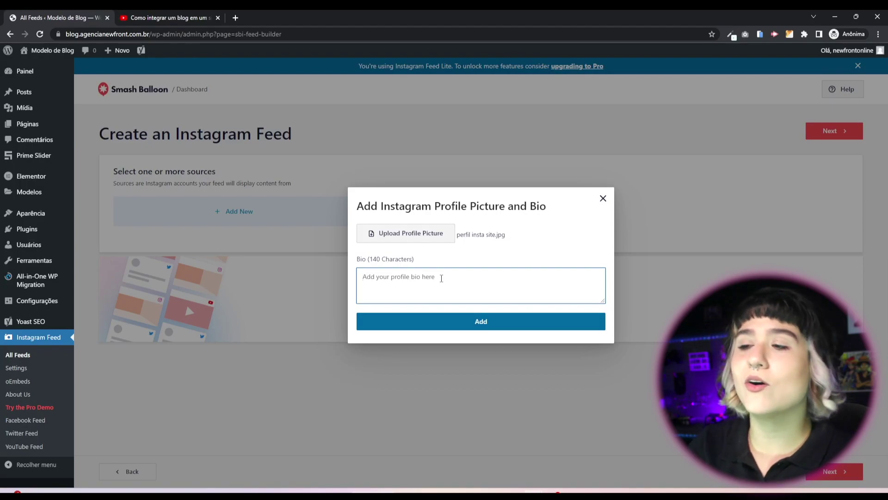
click(483, 329)
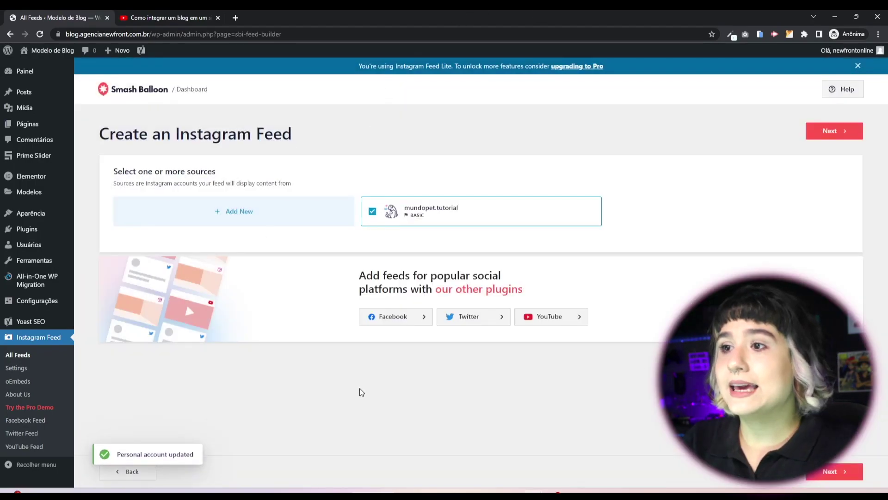
Continue to the feed editor, dismiss the embedding tour and open the Feed Layout settings.
click(845, 130)
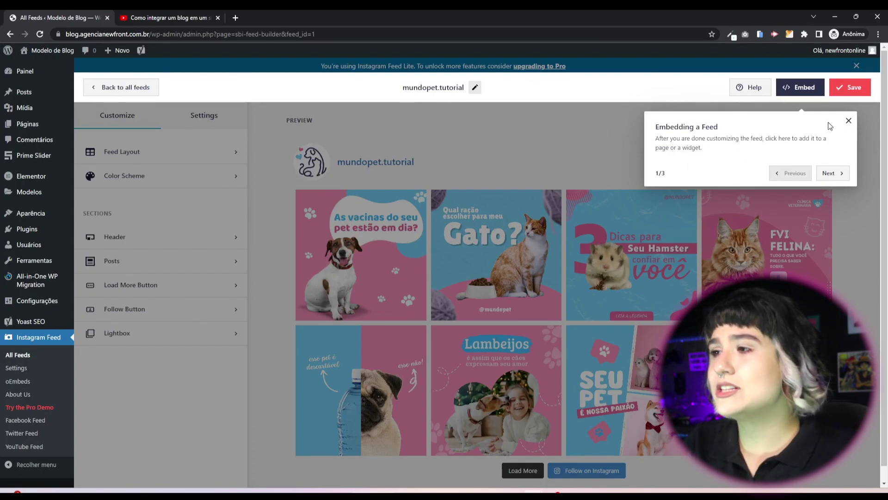
click(849, 120)
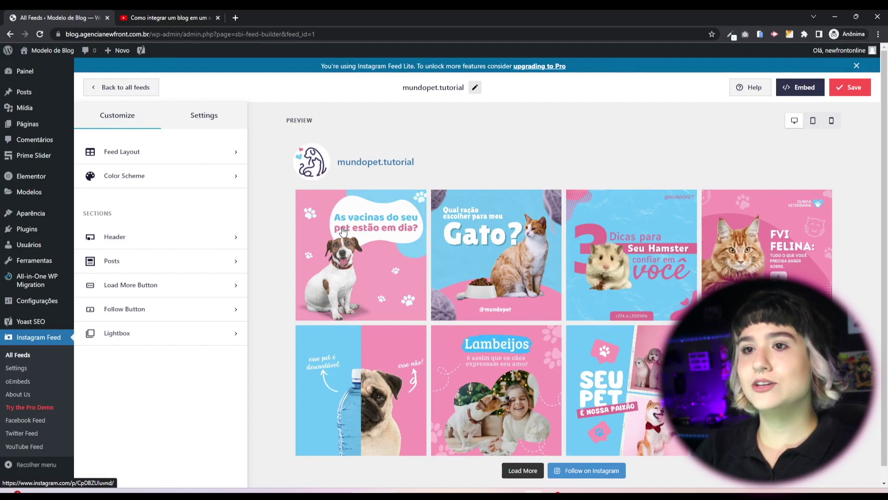
click(158, 155)
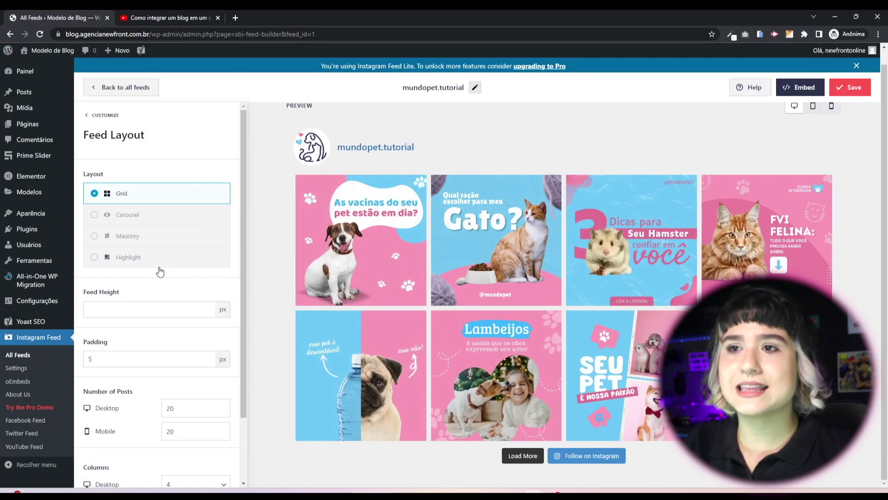
scroll(130, 243, down, 1)
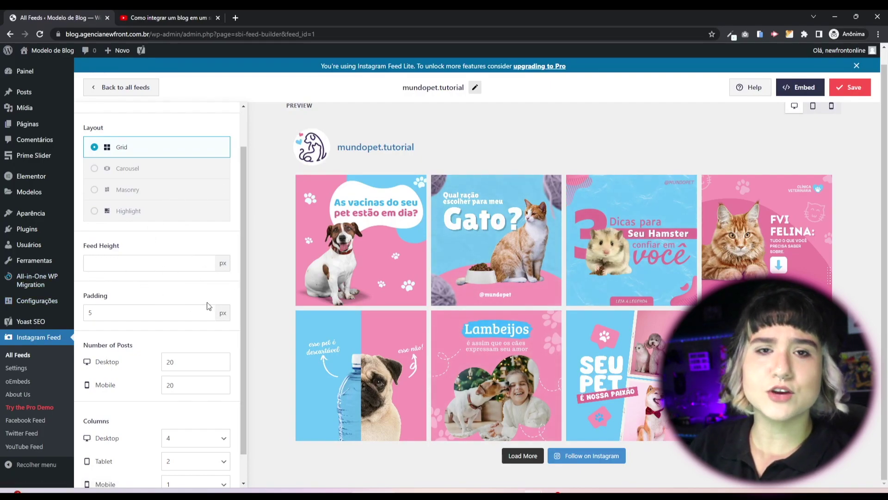
Try a padding of 0 px between the feed posts, restoring it to 5 px after checking the preview.
click(139, 310)
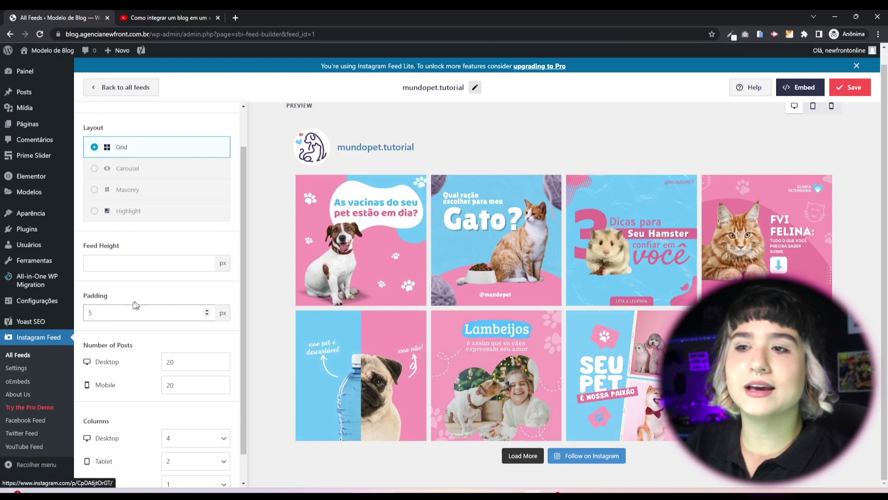
drag(133, 309, 40, 315)
text(0)
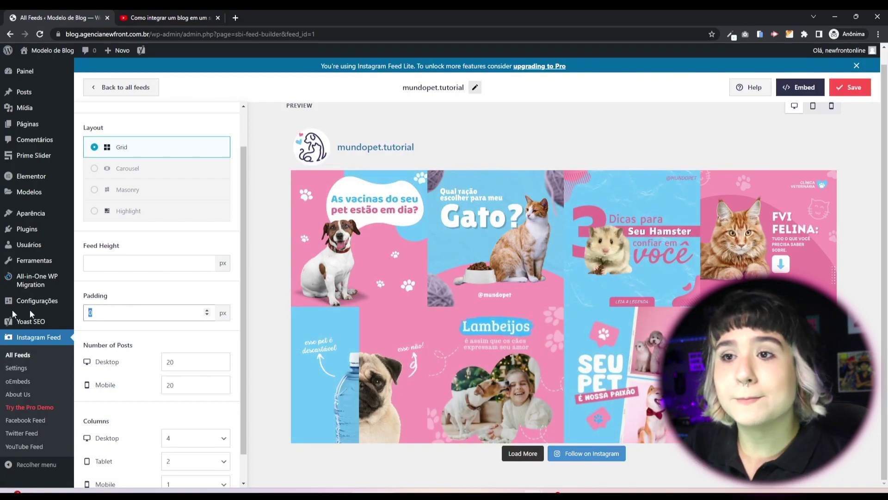
mouse_move(4, 304)
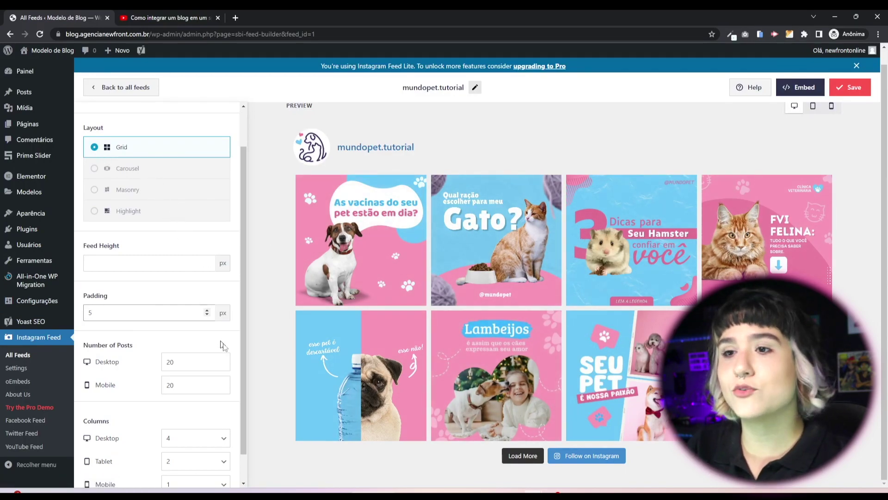
Set the number of posts to 8 on desktop and 4 on mobile.
scroll(103, 301, down, 1)
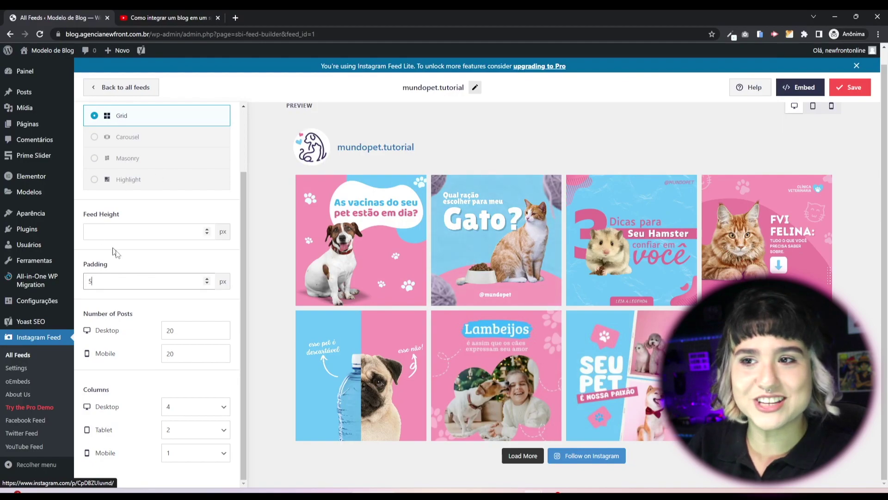
double_click(185, 330)
text(6)
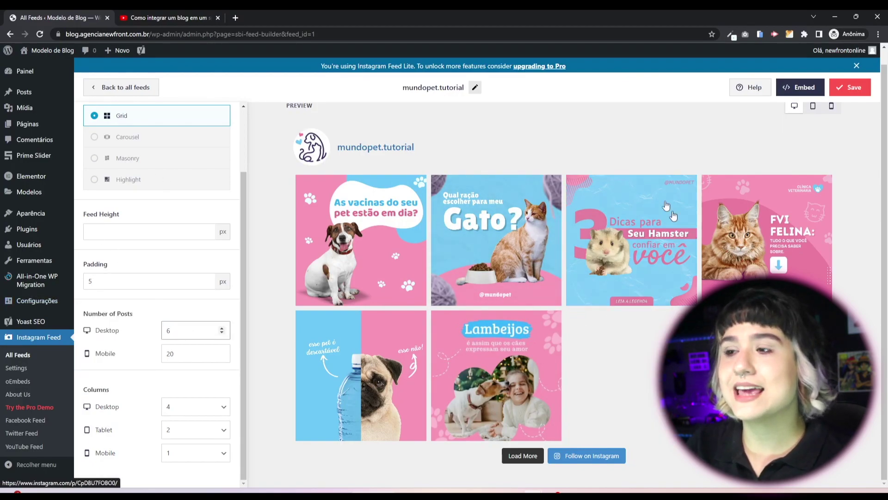
drag(192, 330, 103, 329)
text(8)
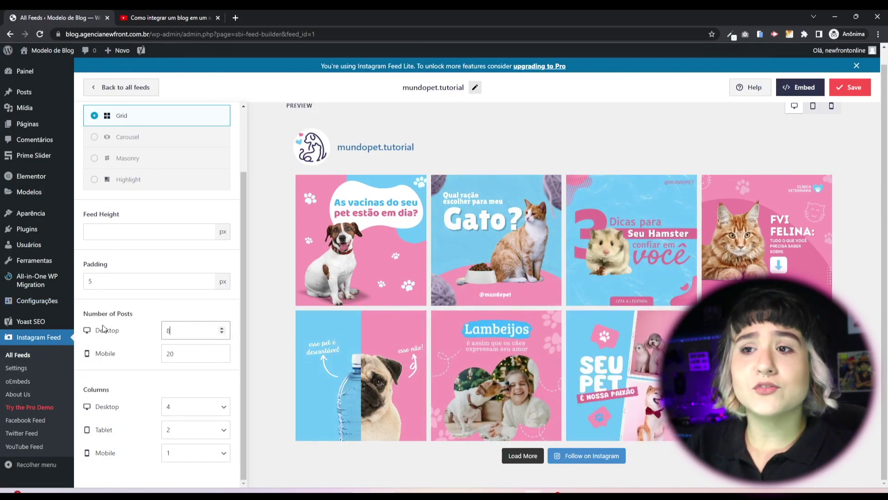
drag(178, 352, 150, 352)
text(4)
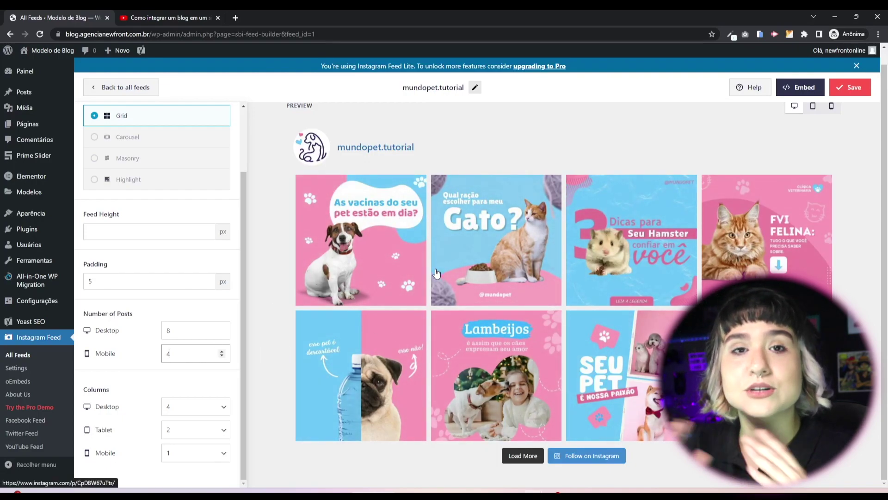
Try a two-column desktop layout, inspect it in the preview and return the desktop columns to 4.
click(178, 406)
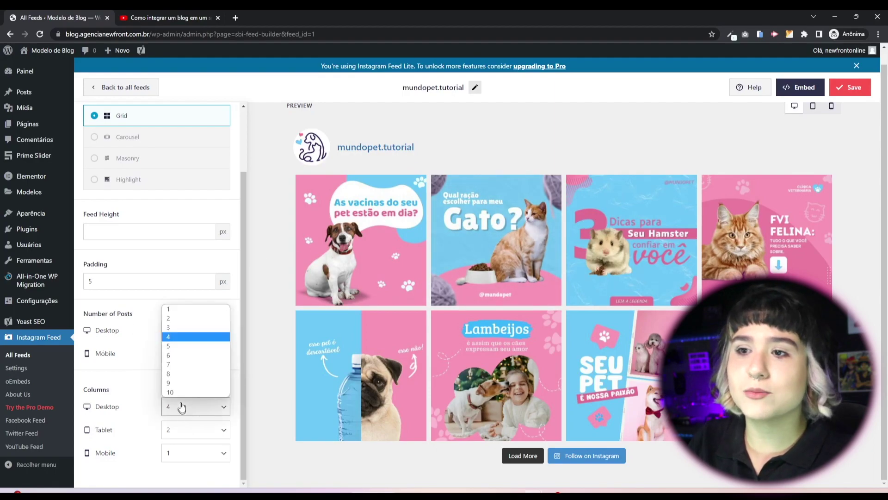
click(179, 324)
scroll(387, 328, down, 10)
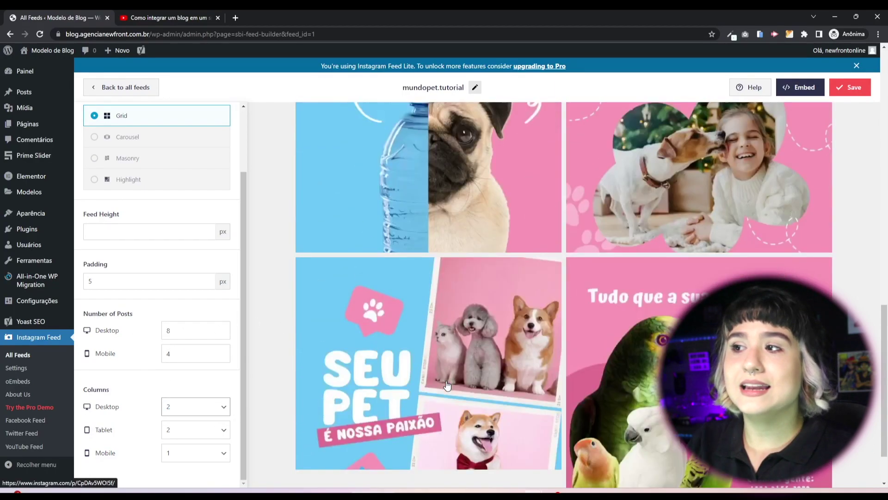
click(165, 413)
click(184, 335)
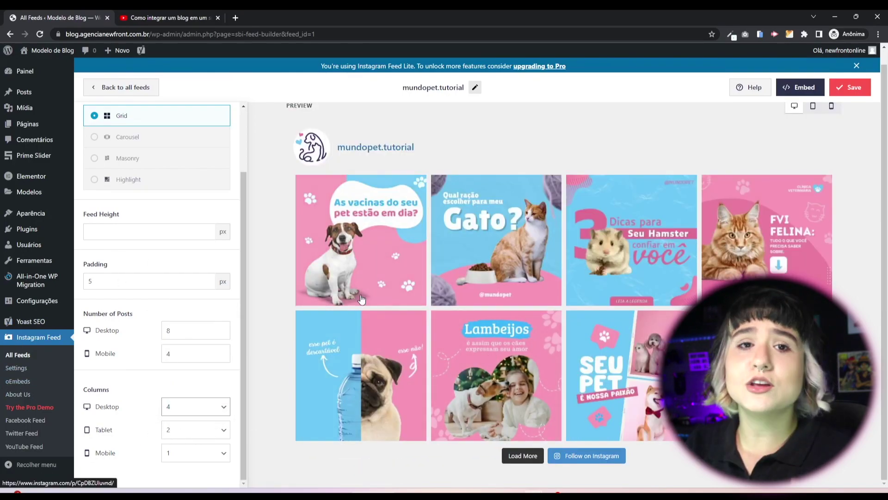
Set the mobile columns to 2 and check the tablet and mobile previews before returning to the desktop preview.
click(195, 452)
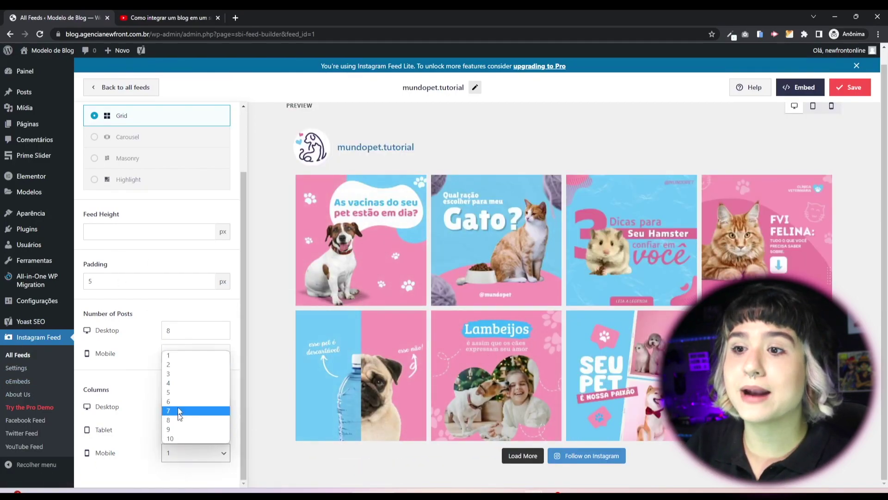
click(176, 364)
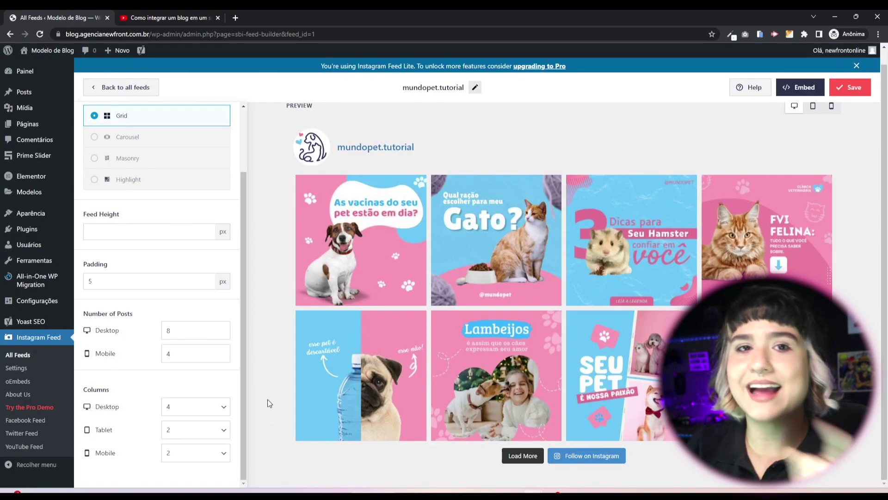
click(813, 106)
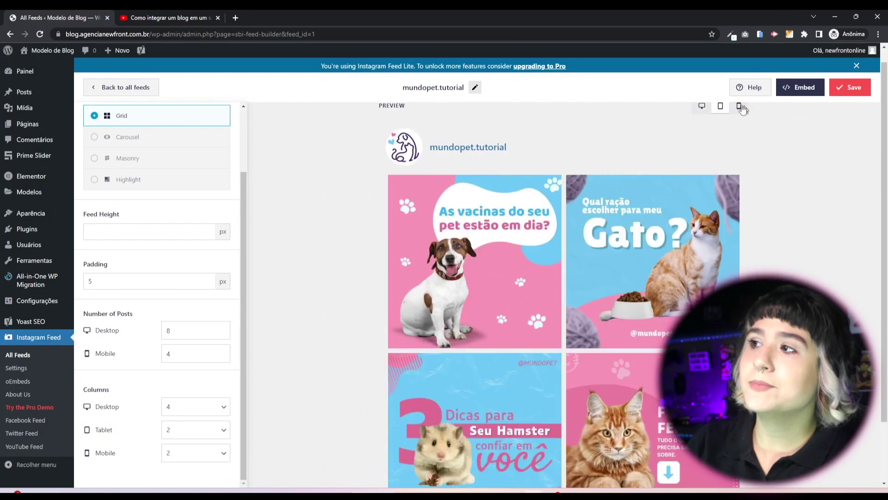
scroll(532, 273, down, 2)
scroll(494, 363, up, 3)
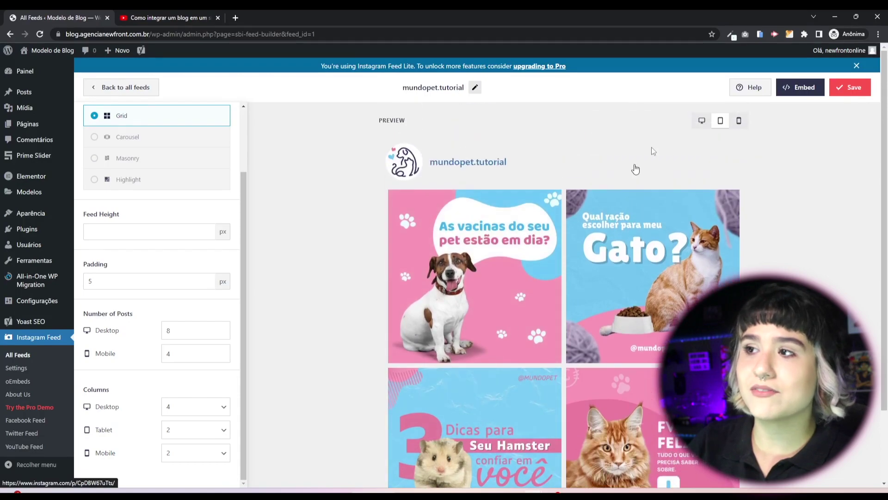
click(737, 120)
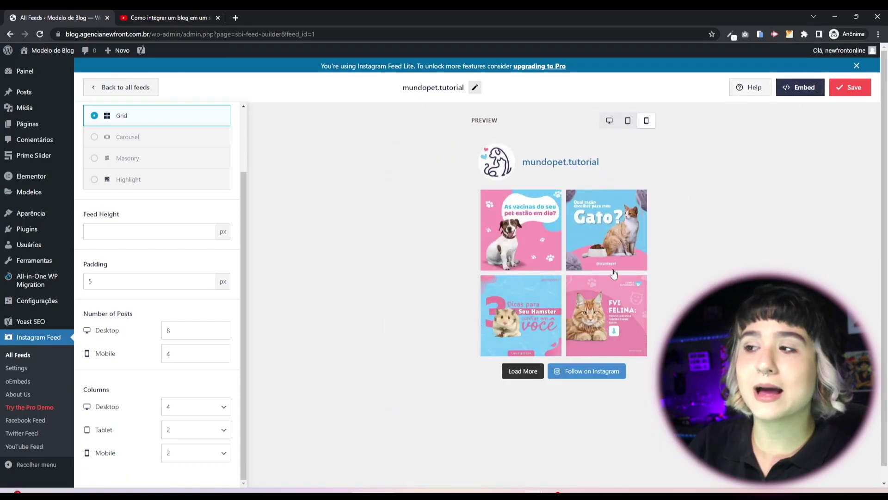
click(609, 120)
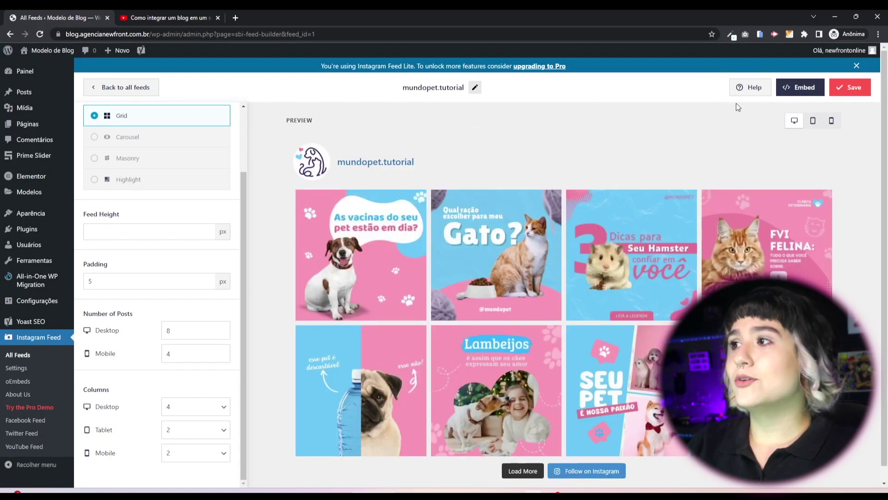
Save the feed with its new layout and return to the main customization options.
click(850, 87)
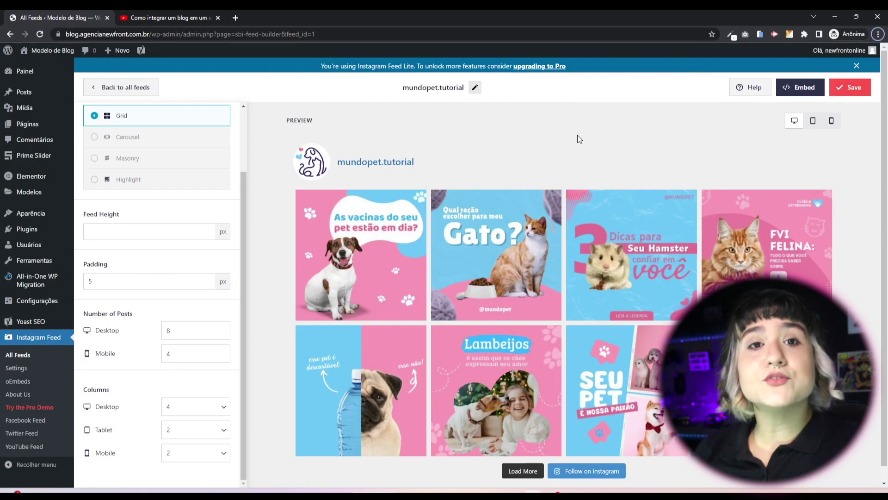
click(846, 89)
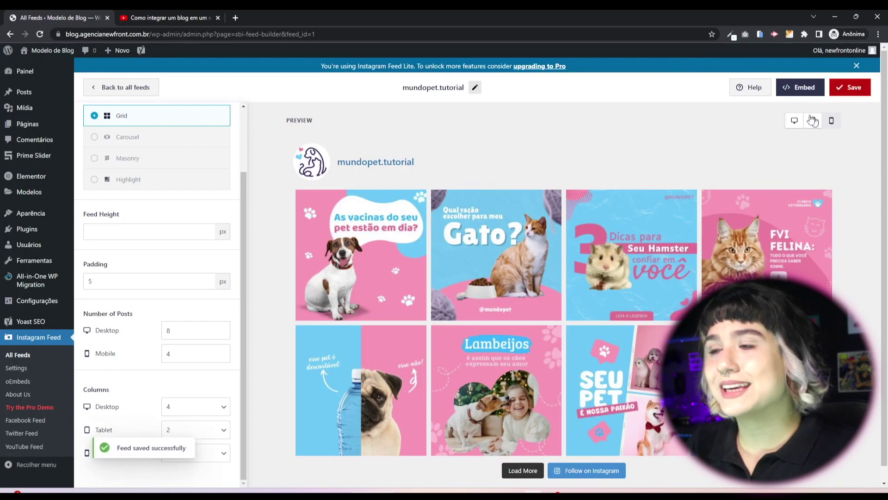
scroll(155, 210, up, 2)
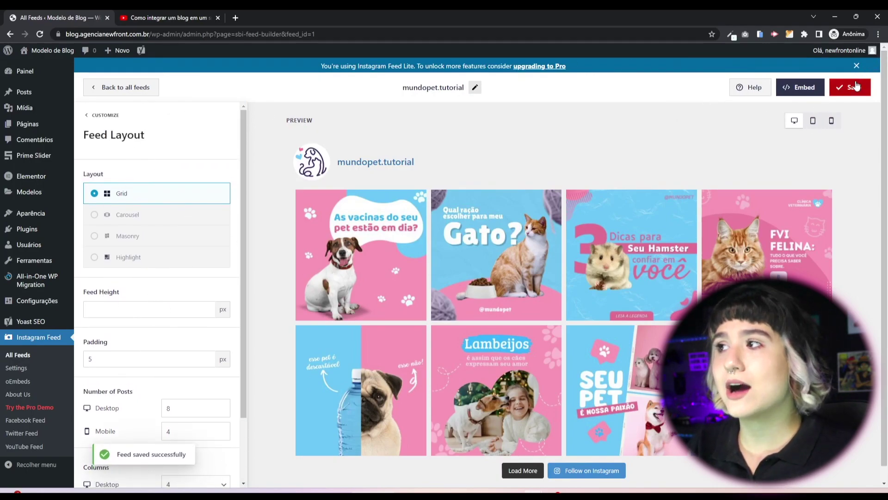
click(103, 115)
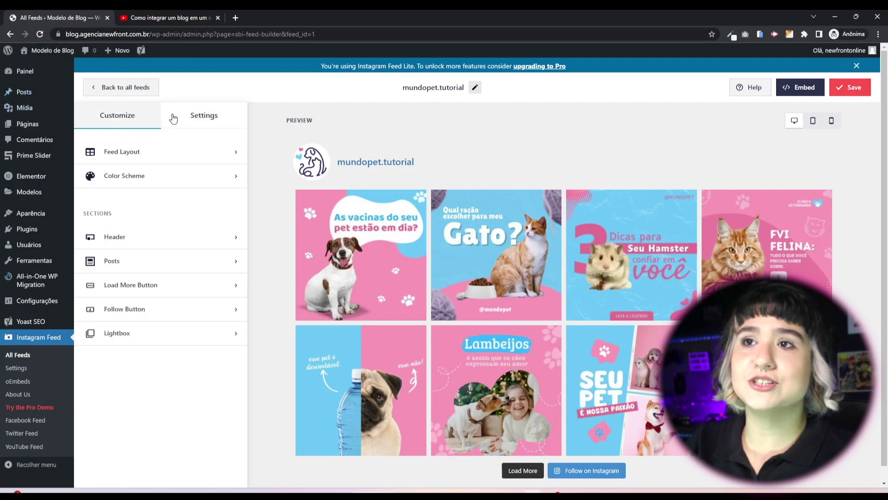
Try the Light and Dark color schemes on the feed and select the Custom scheme.
click(144, 176)
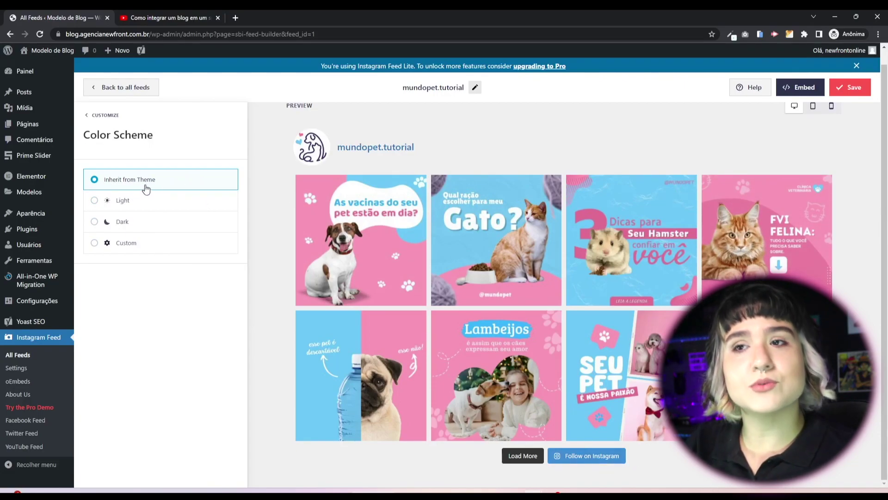
click(148, 209)
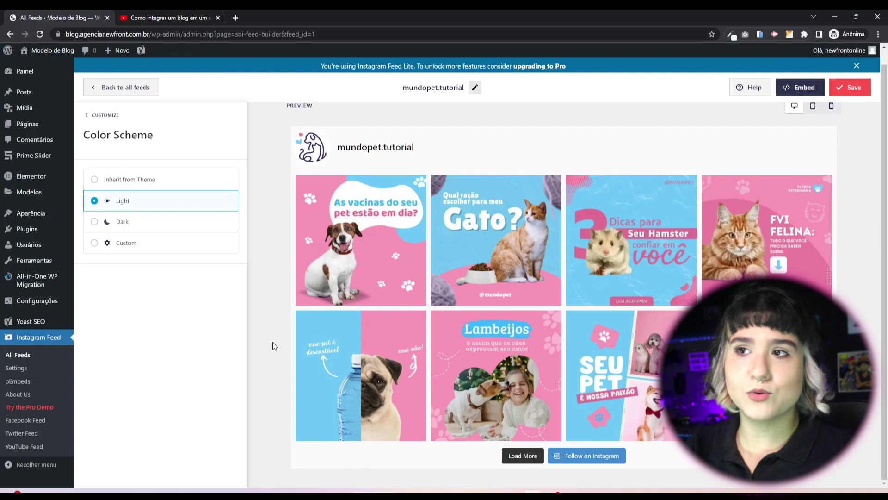
click(122, 224)
click(126, 252)
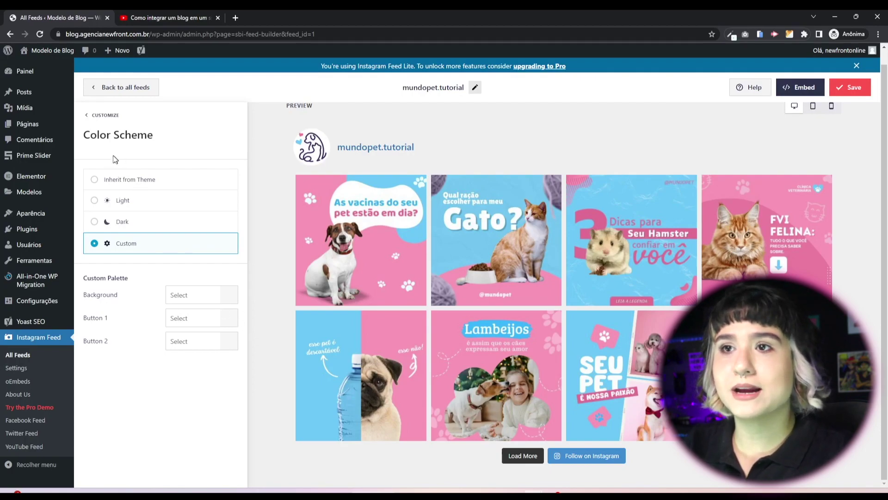
Disable the feed's Load More button and return to the main customization options.
click(95, 118)
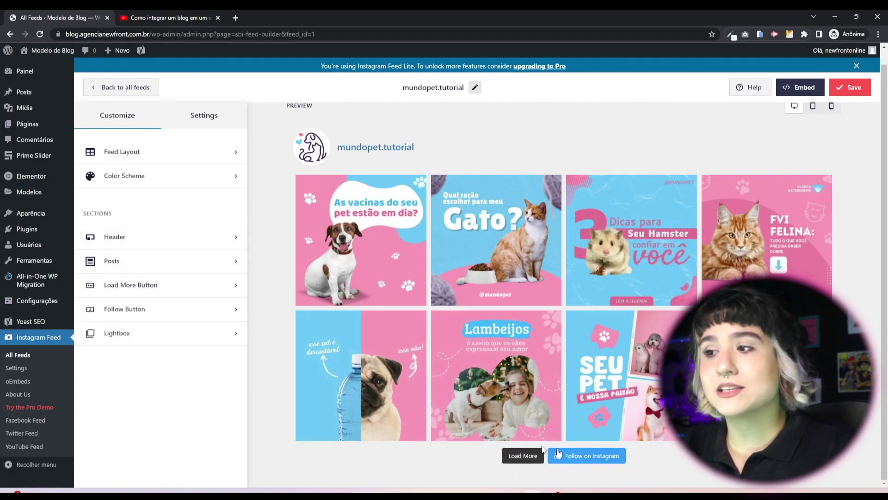
click(182, 283)
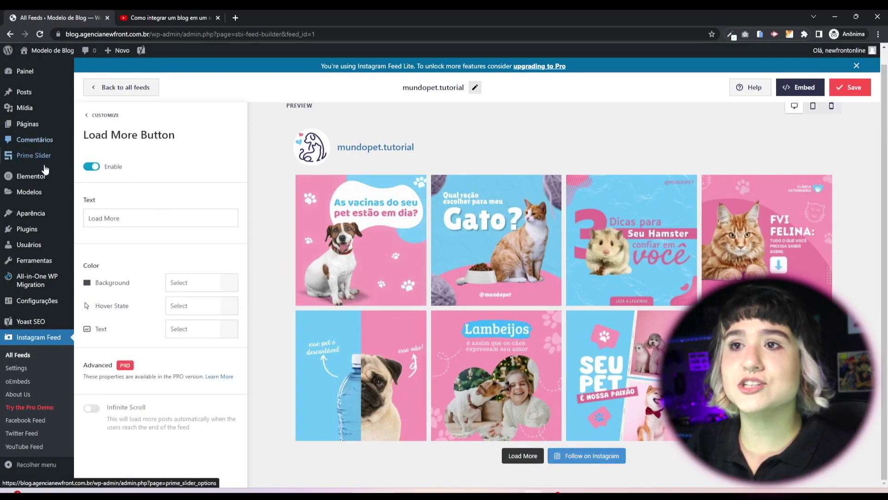
click(92, 168)
click(91, 169)
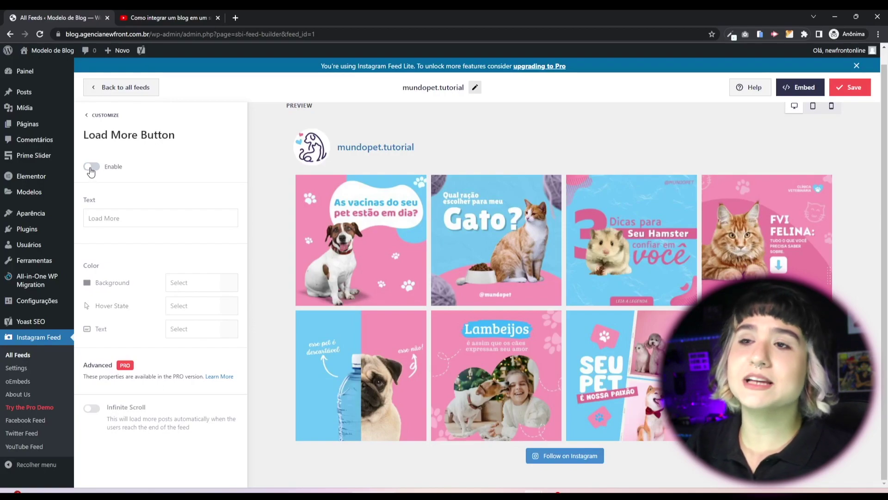
drag(133, 218, 84, 221)
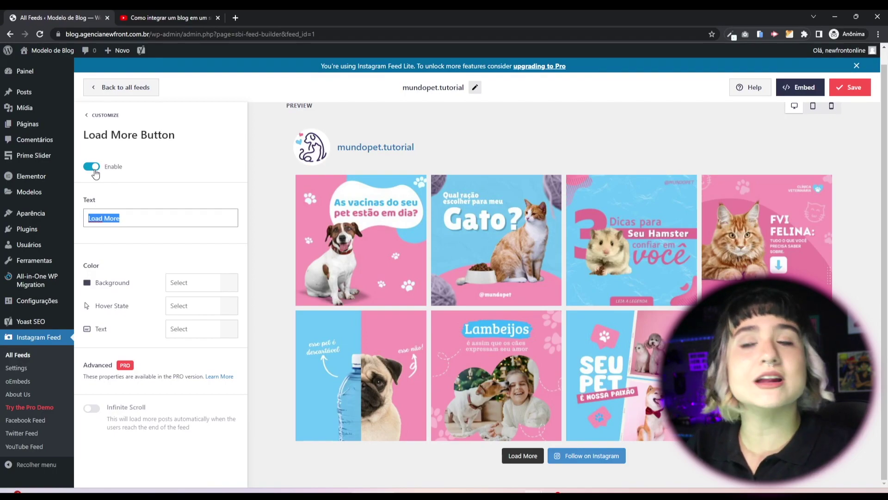
click(95, 169)
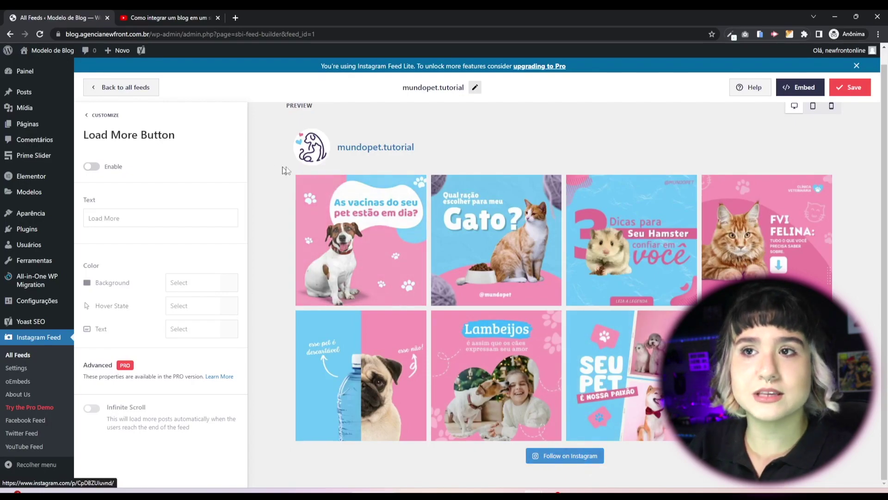
click(99, 115)
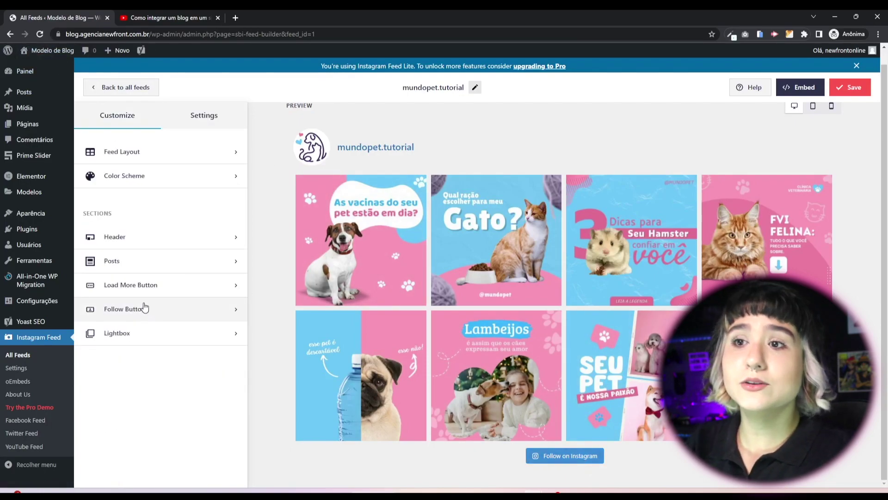
Change the Follow button's text to "Siga nosso perfil".
click(147, 309)
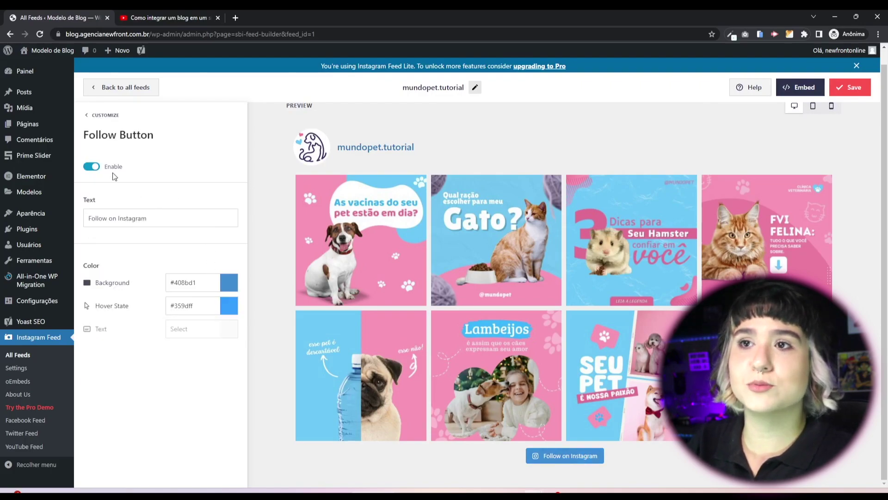
triple_click(139, 218)
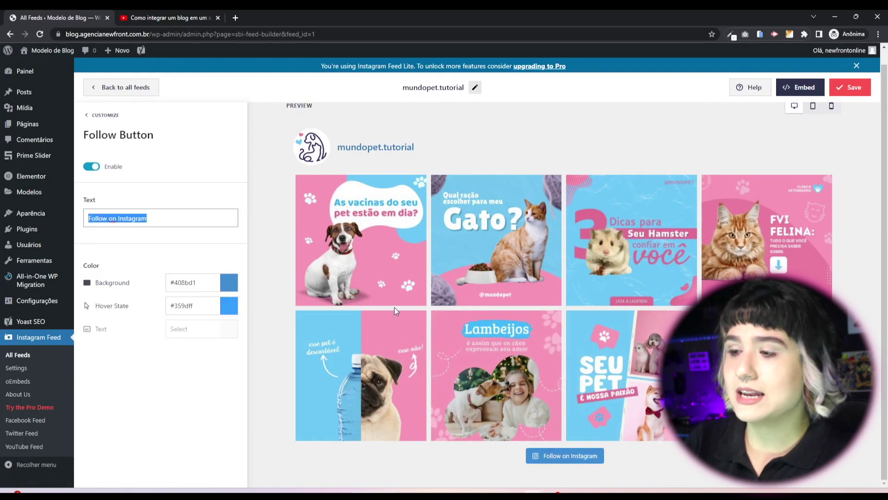
text(Siga-nos)
key(BackSpace)
key(BackSpace)
key(BackSpace)
key(BackSpace)
text(nosso perfil)
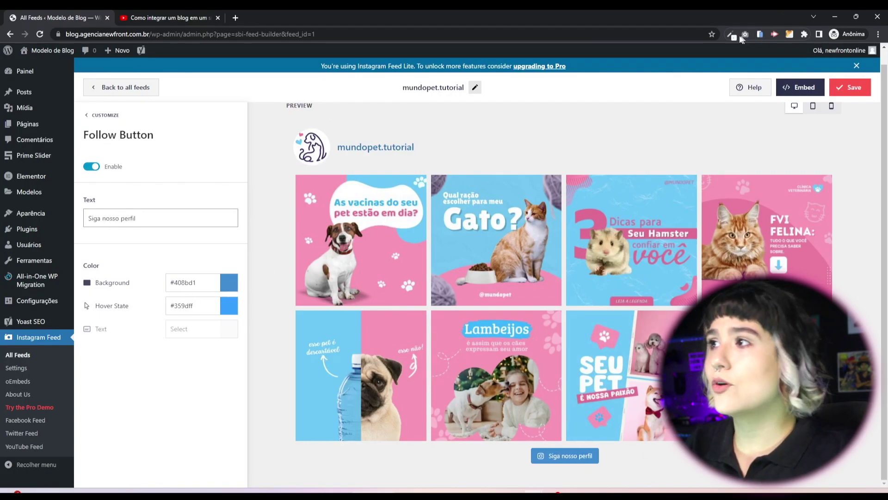
Sample the pink #FA95B5 from a feed post and apply it as the Follow button's background color.
click(731, 35)
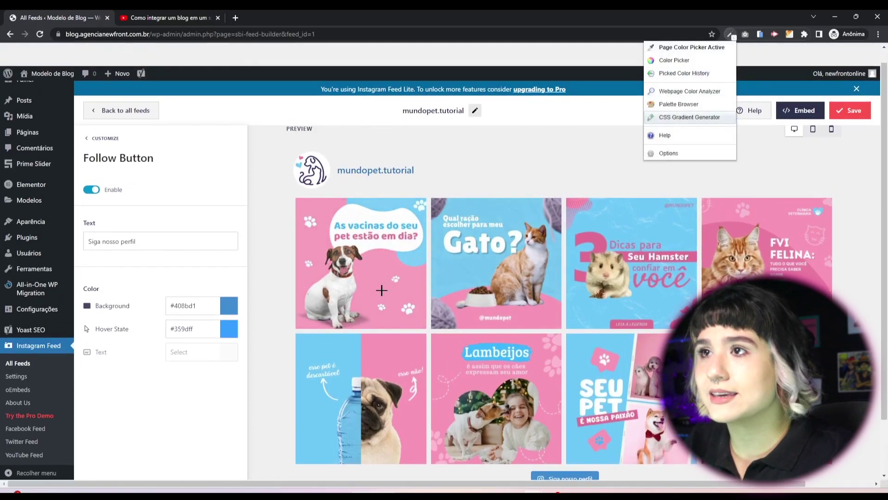
click(379, 295)
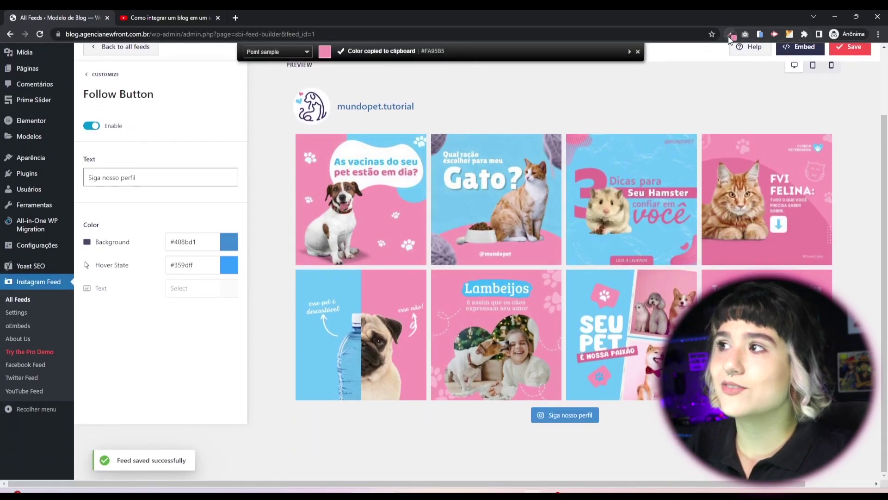
key(Escape)
click(229, 282)
double_click(159, 389)
key(ctrl+v)
click(123, 396)
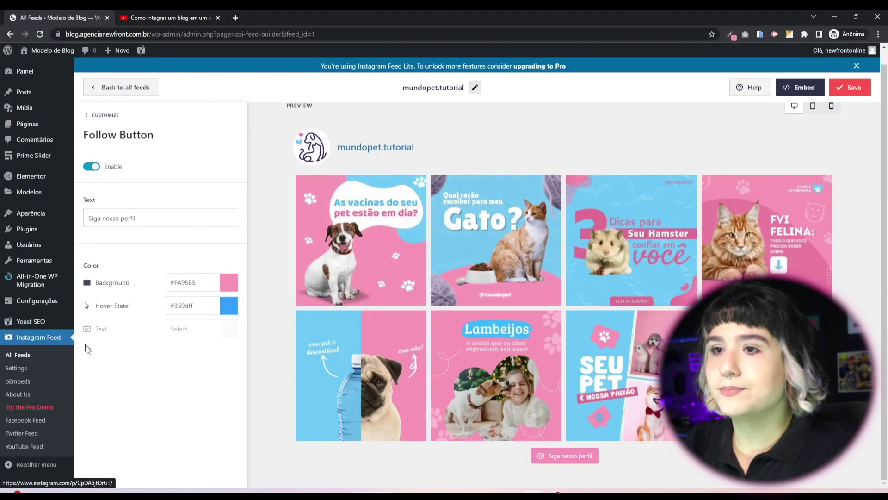
Save the feed with the customized Follow button and check the Lightbox options before returning to the main customization options.
key(ctrl+s)
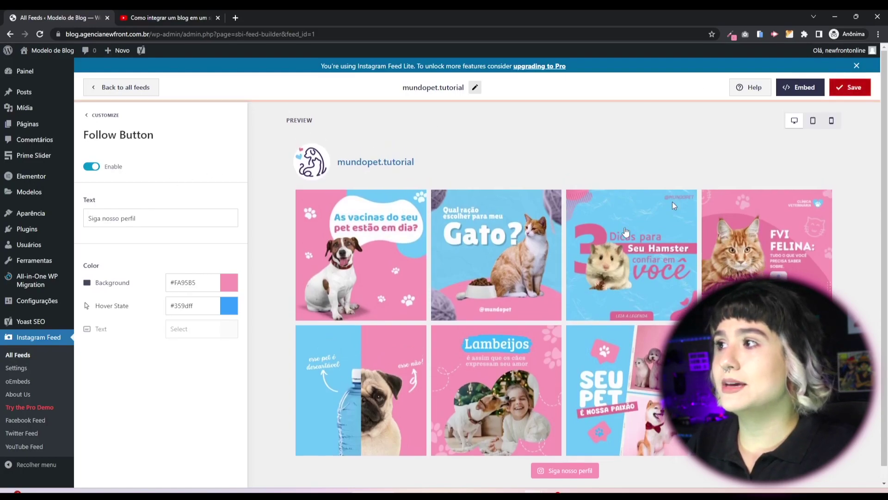
click(101, 115)
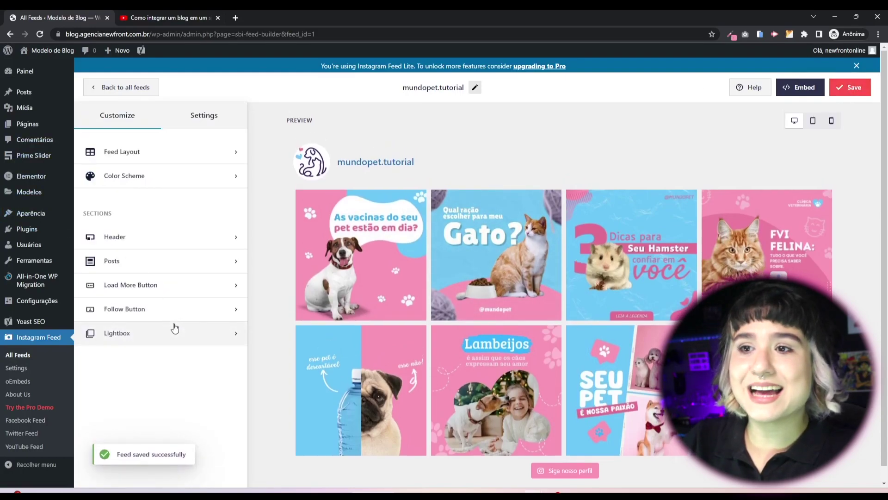
click(175, 336)
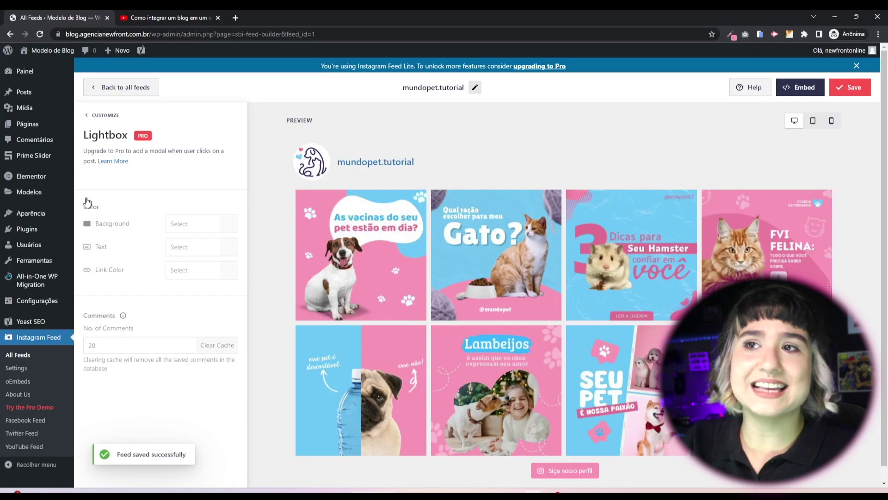
click(104, 115)
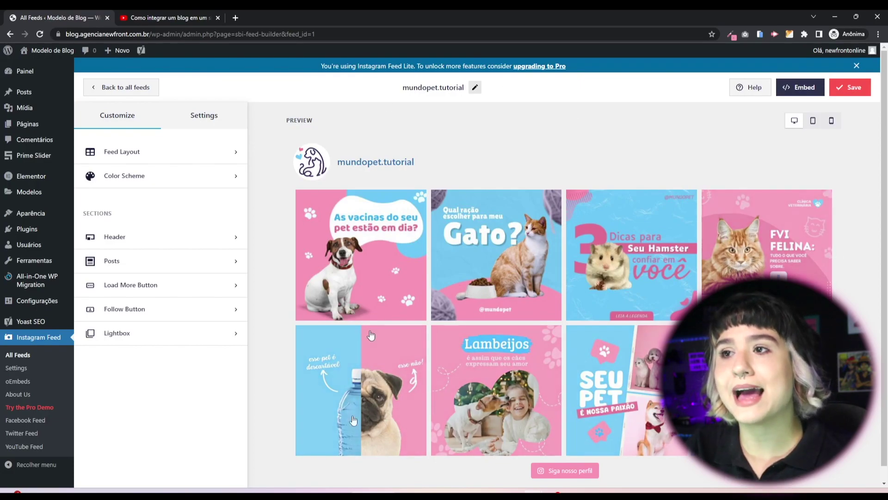
Open the feed's embed options, copy the shortcode [instagram-feed feed=1] and close the dialog.
scroll(687, 186, down, 1)
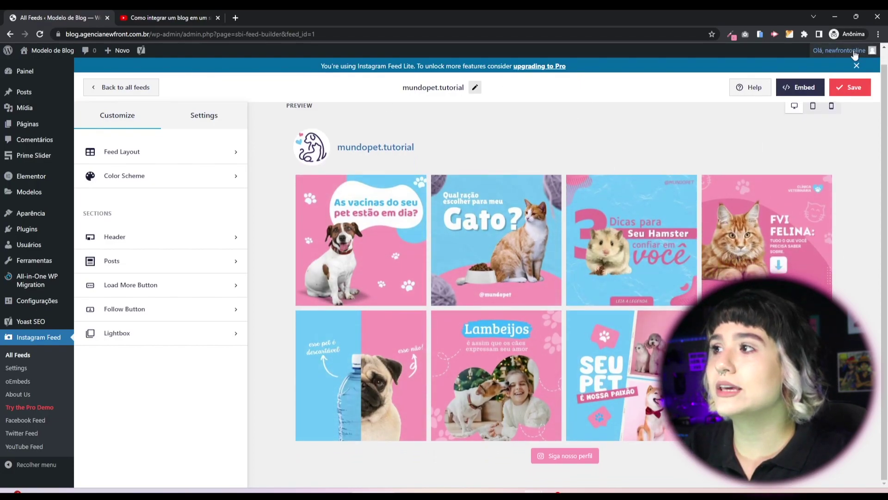
click(798, 92)
drag(325, 243, 217, 239)
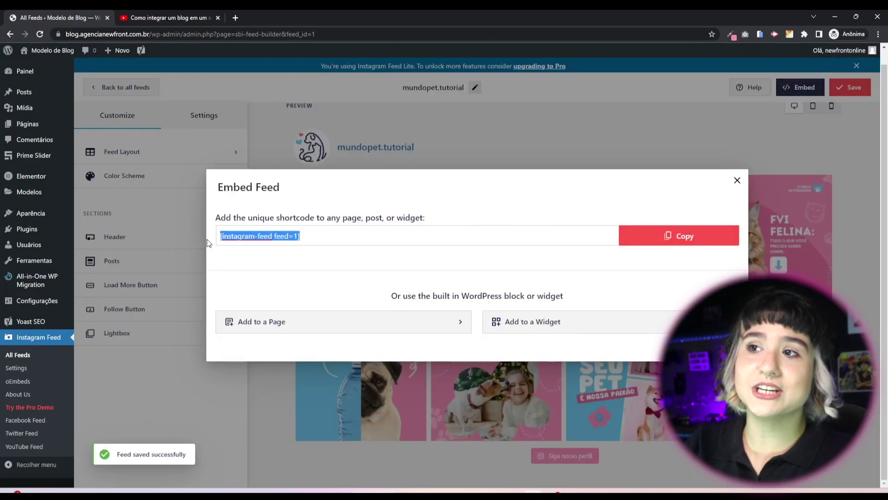
key(shift+Right)
key(shift+Right)
key(shift+Right)
key(shift+Right)
key(shift+Right)
key(shift+Right)
key(shift+Right)
key(shift+Right)
key(shift+Right)
key(shift+Right)
key(shift+Right)
key(shift+Right)
key(shift+Right)
key(shift+Right)
key(shift+Right)
key(shift+Right)
key(shift+Right)
key(shift+Right)
key(shift+Right)
key(shift+Right)
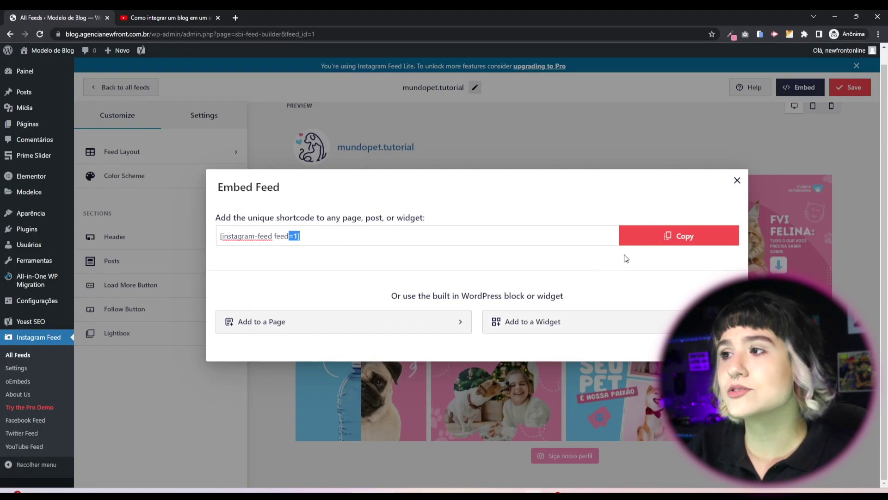
click(667, 238)
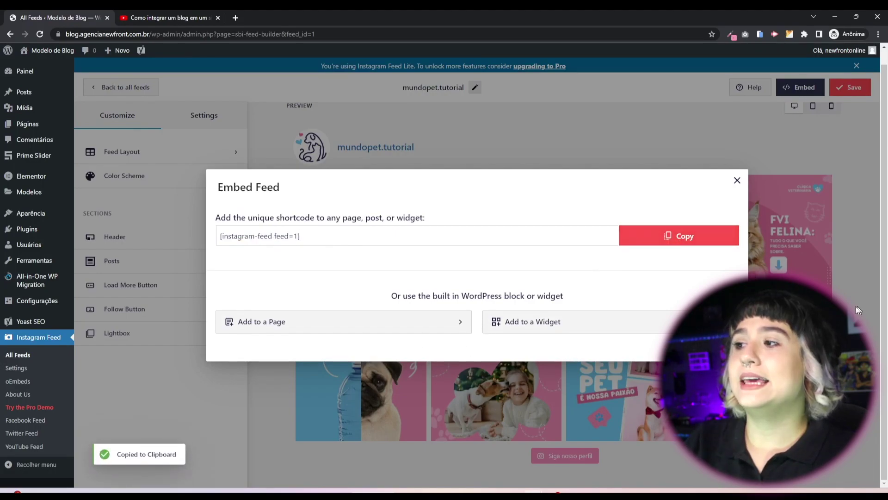
click(737, 180)
Open the site's Home page in the Elementor editor and go to the "Acompanhe nosso Perfil" section.
click(95, 122)
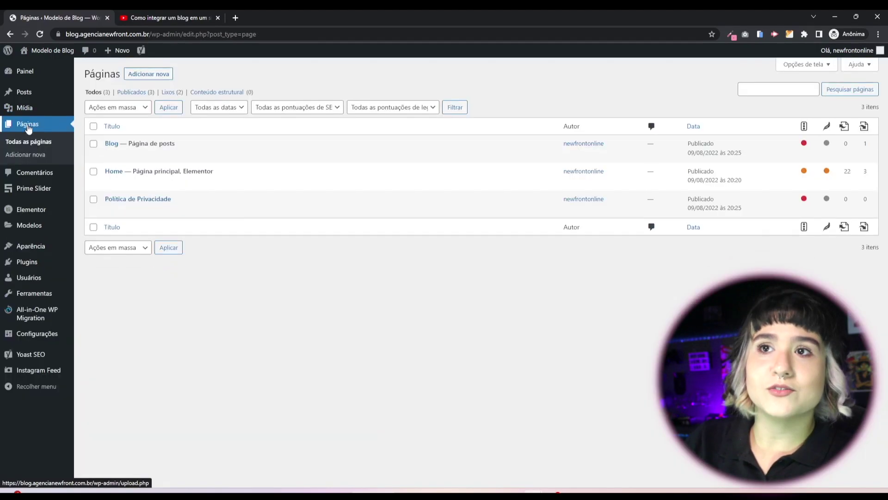
click(231, 182)
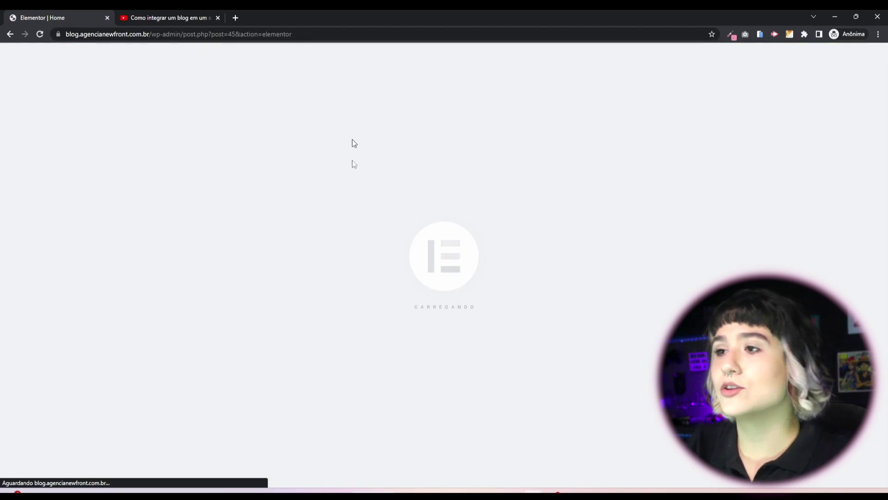
scroll(459, 317, down, 5)
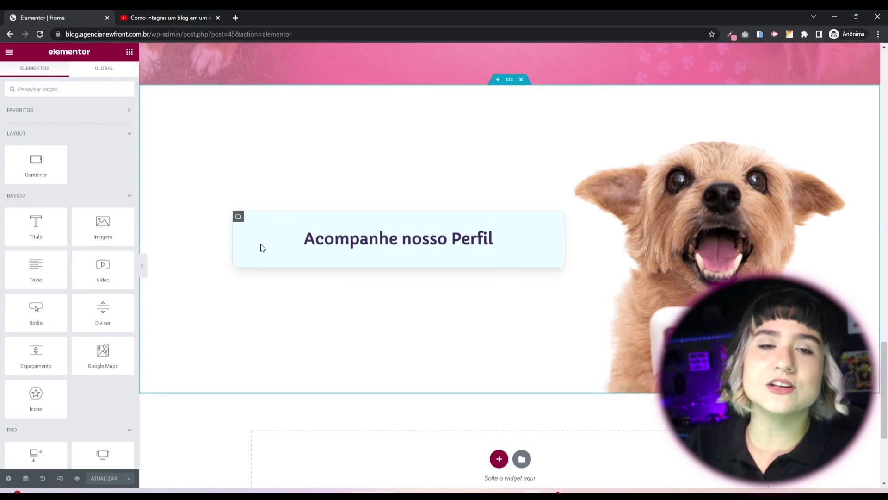
Examine the settings of the profile section's dog image, card container and "Acompanhe nosso Perfil" title.
click(508, 82)
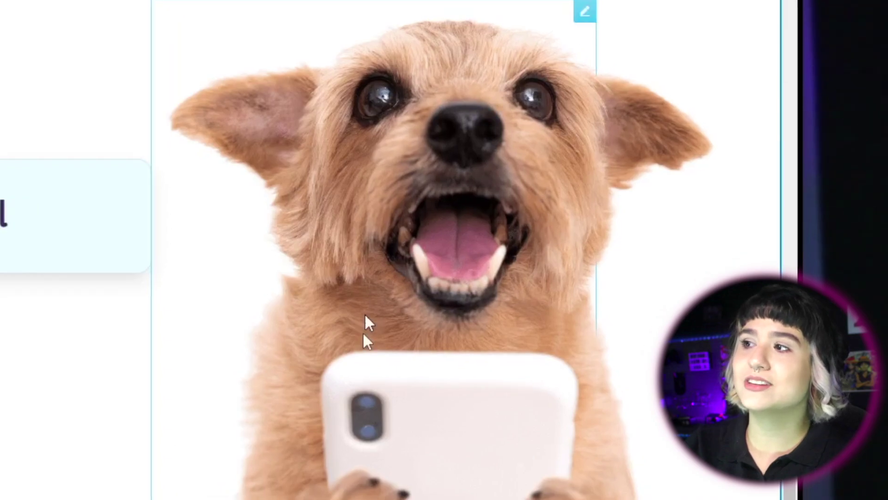
click(336, 288)
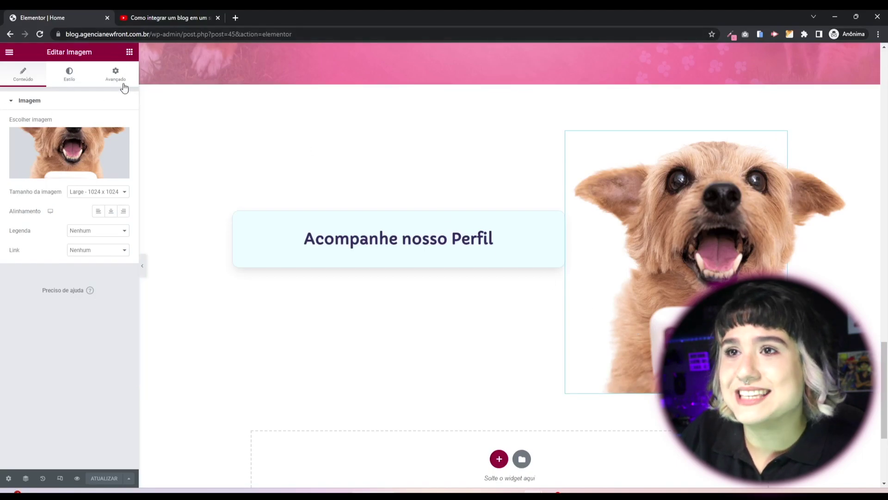
click(118, 82)
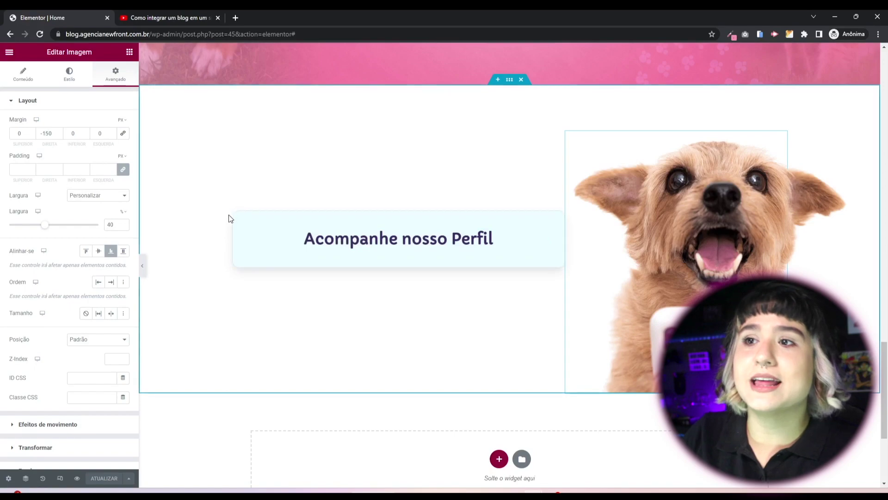
click(322, 227)
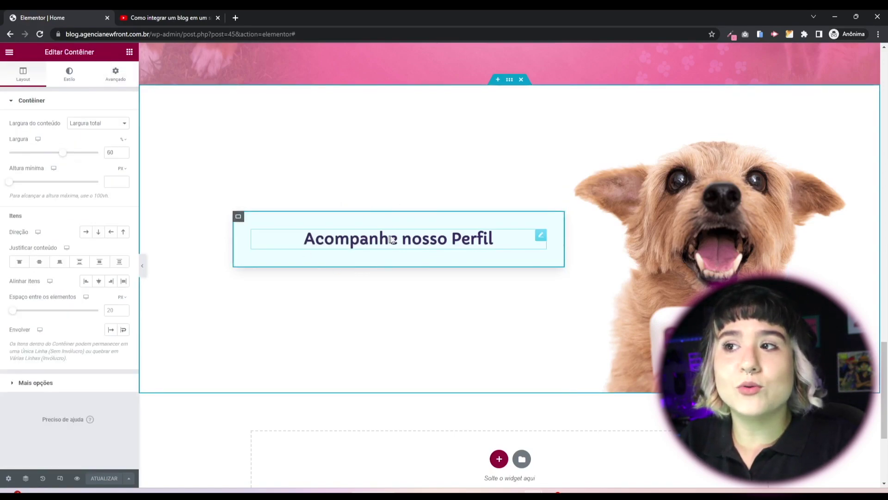
click(539, 236)
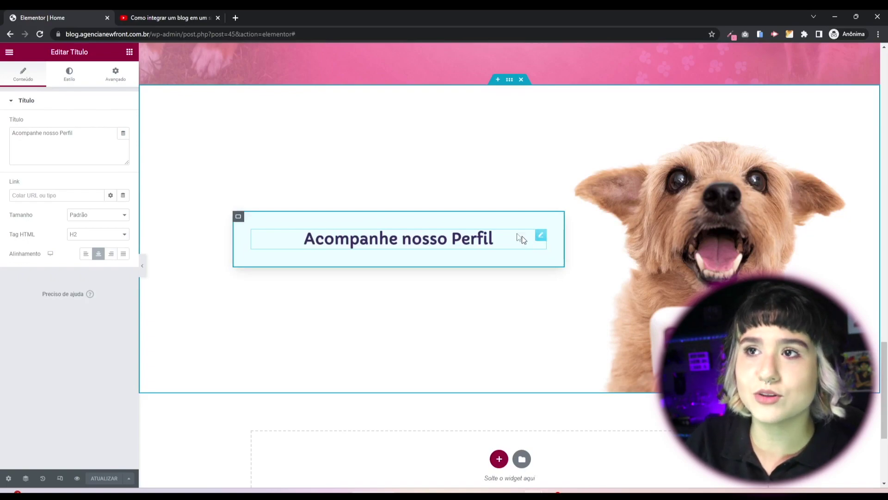
Add a Shortcode widget below the "Acompanhe nosso Perfil" title and paste [instagram-feed feed=1] into it.
click(130, 52)
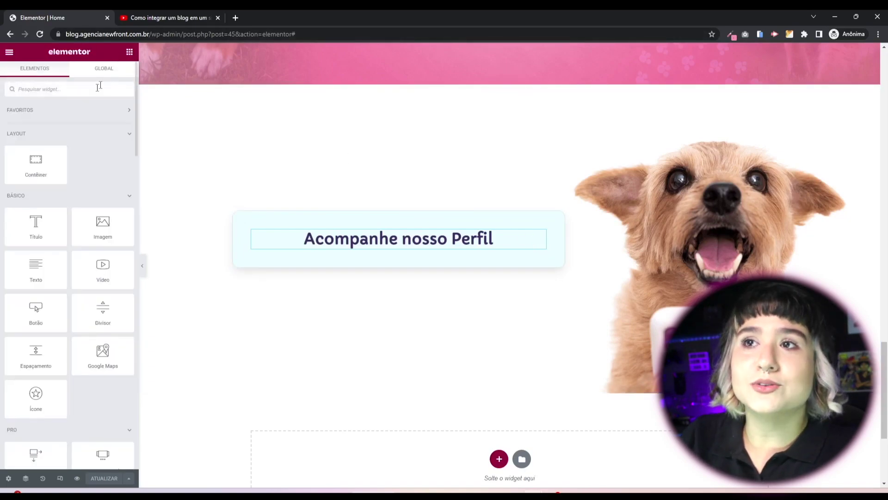
click(98, 86)
text(sho)
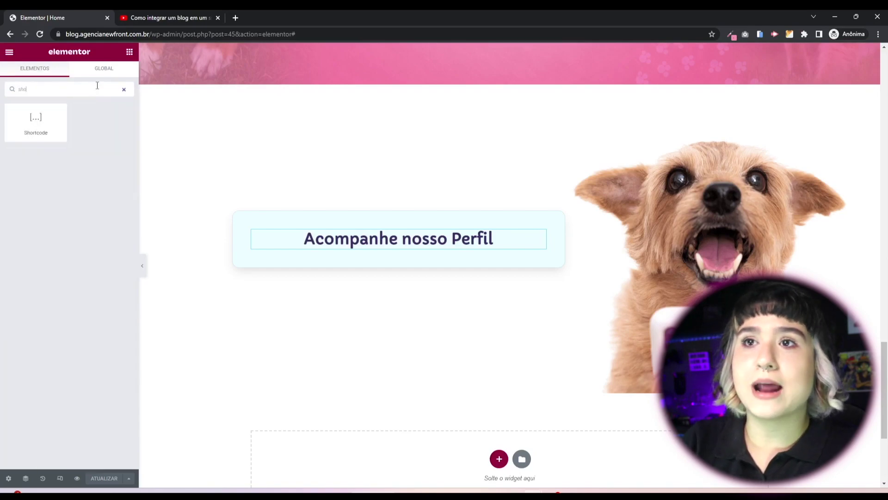
drag(33, 128, 341, 240)
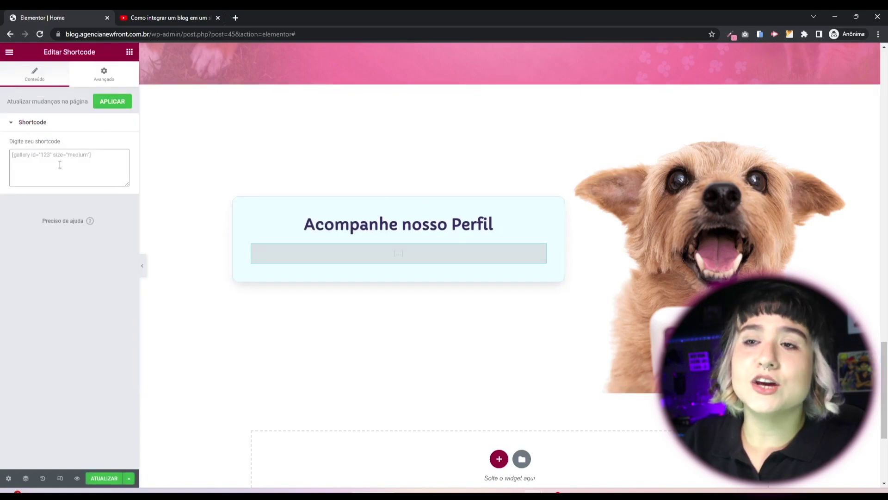
click(61, 159)
key(ctrl+v)
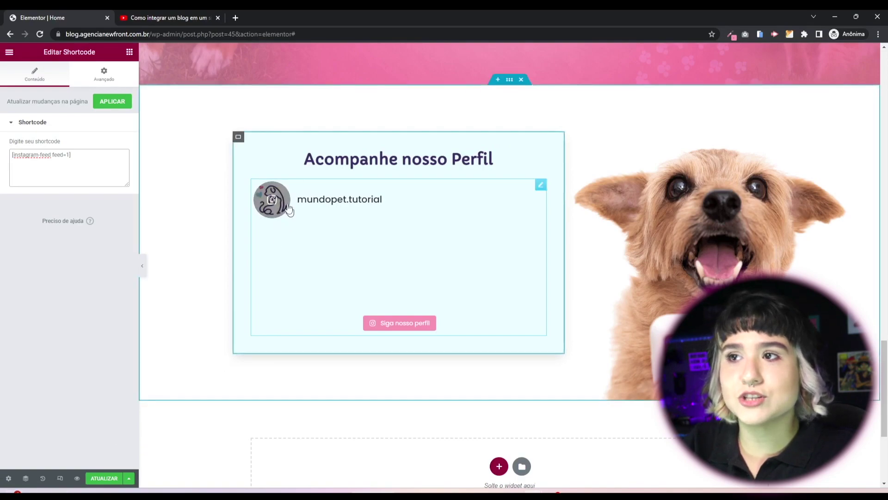
Update the Home page and preview it, checking the Instagram feed in the "Acompanhe nosso Perfil" section.
click(104, 478)
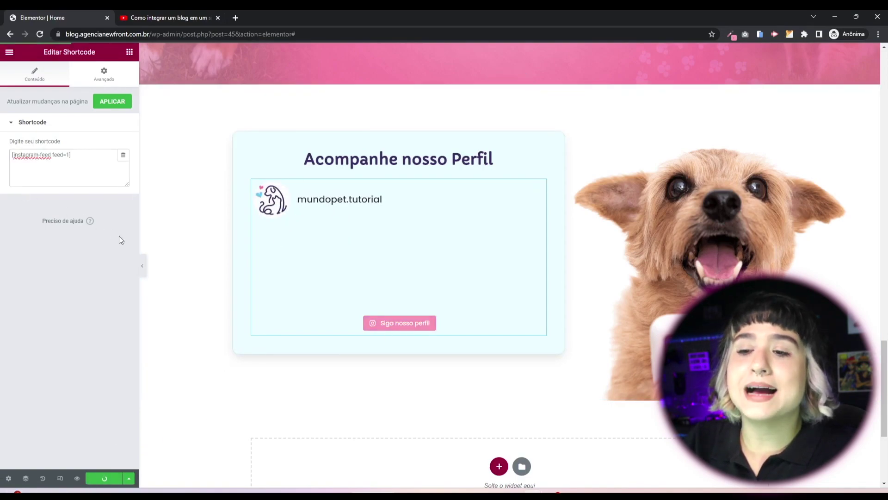
click(77, 478)
scroll(214, 331, down, 20)
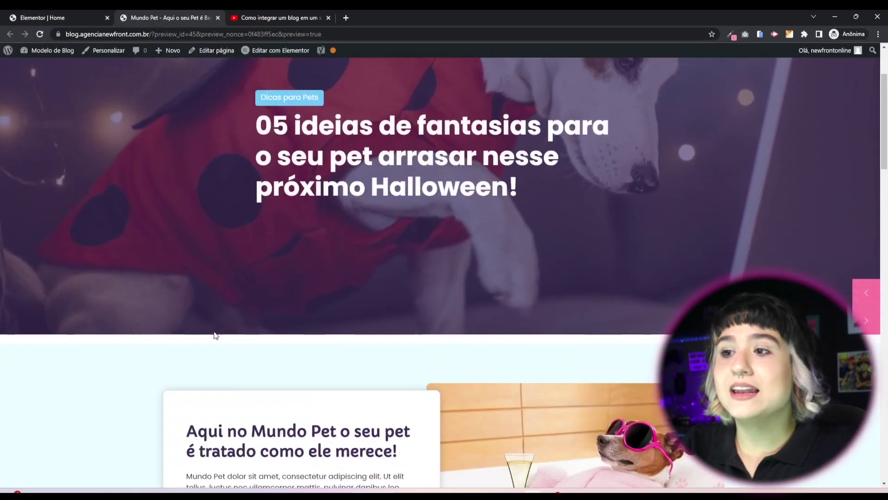
scroll(231, 361, down, 8)
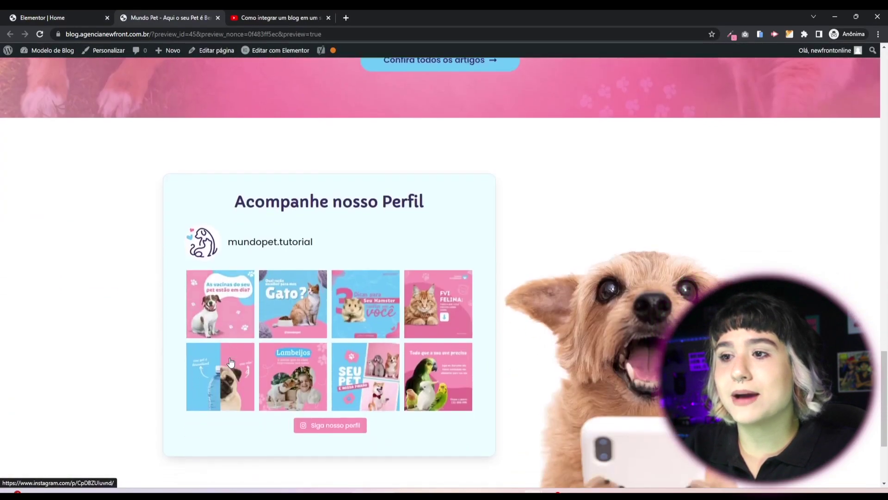
scroll(329, 216, up, 3)
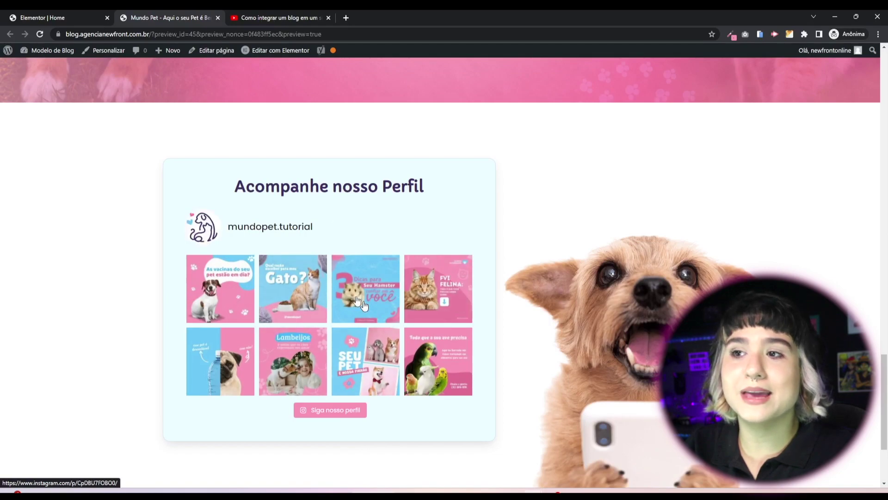
scroll(416, 361, down, 1)
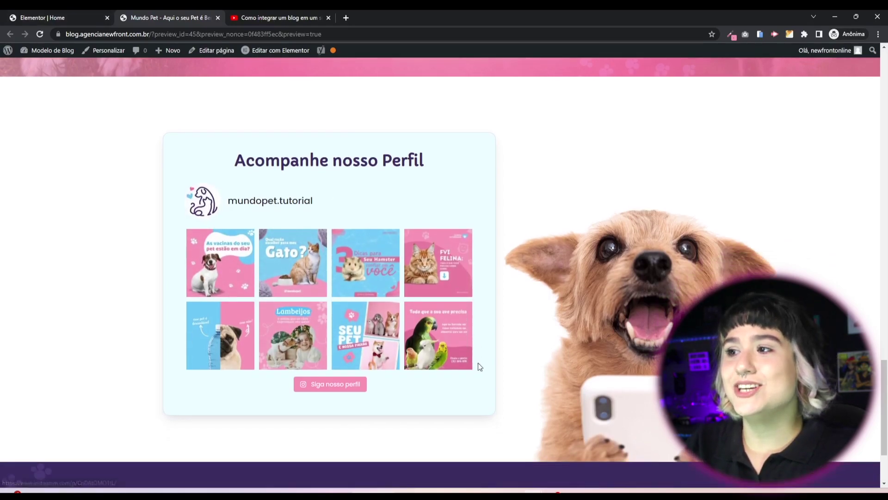
scroll(478, 363, up, 2)
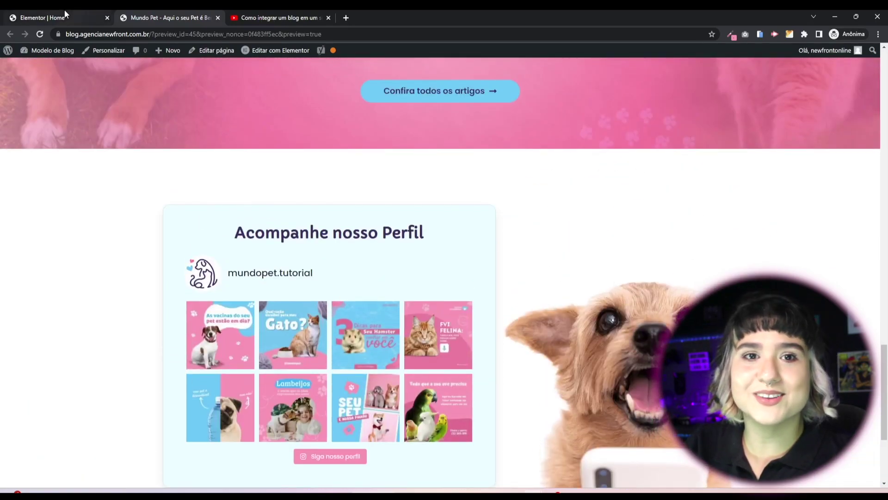
Return to the Home page's Elementor editor and add a vertical single-column container below the "Acompanhe nosso Perfil" section.
click(65, 11)
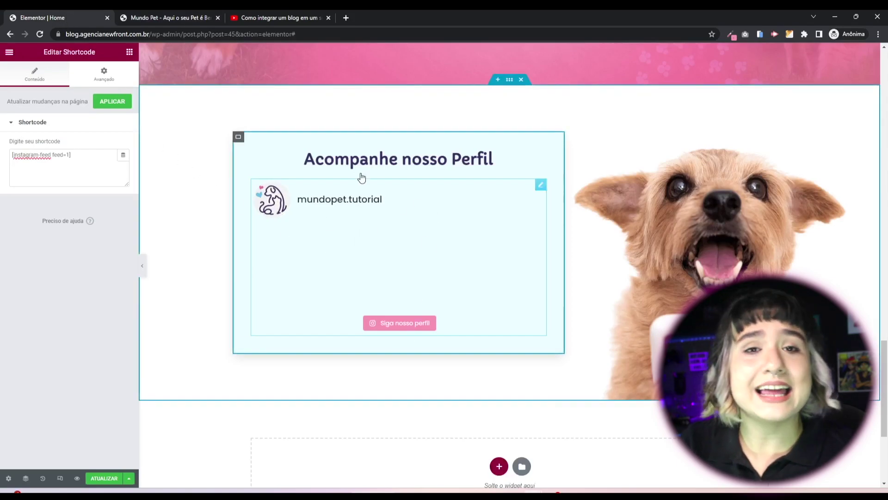
scroll(511, 410, down, 1)
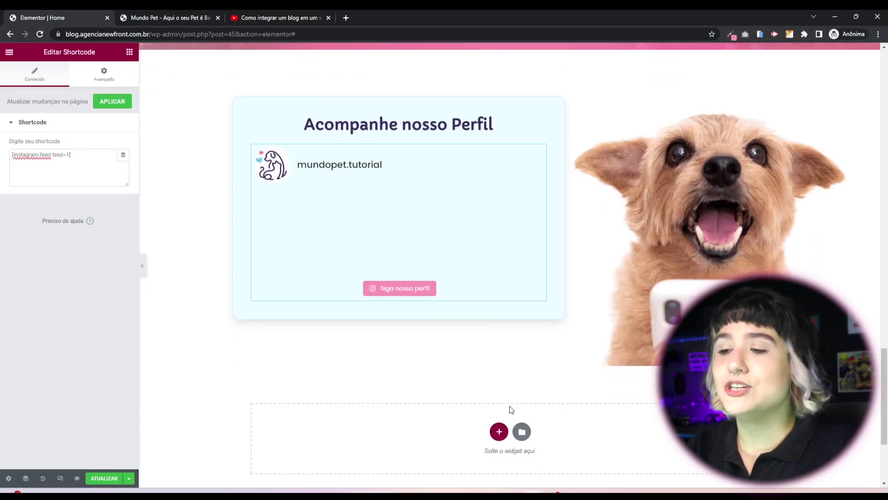
scroll(511, 410, down, 3)
click(498, 327)
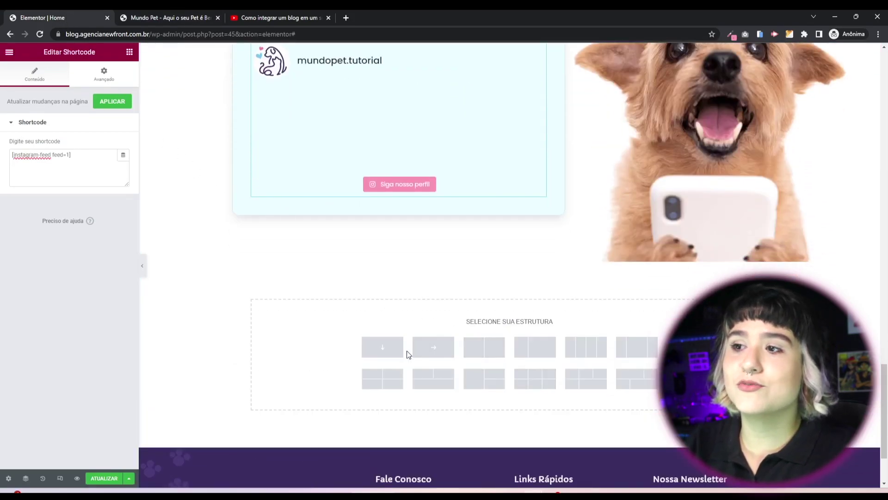
click(377, 342)
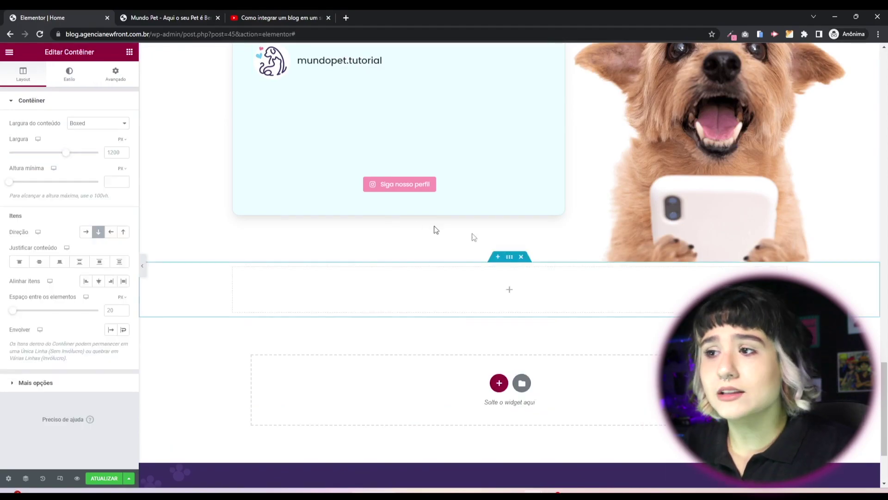
Place a Shortcode widget in the new empty container and enter [instagram-feed feed=1] as its shortcode.
click(130, 53)
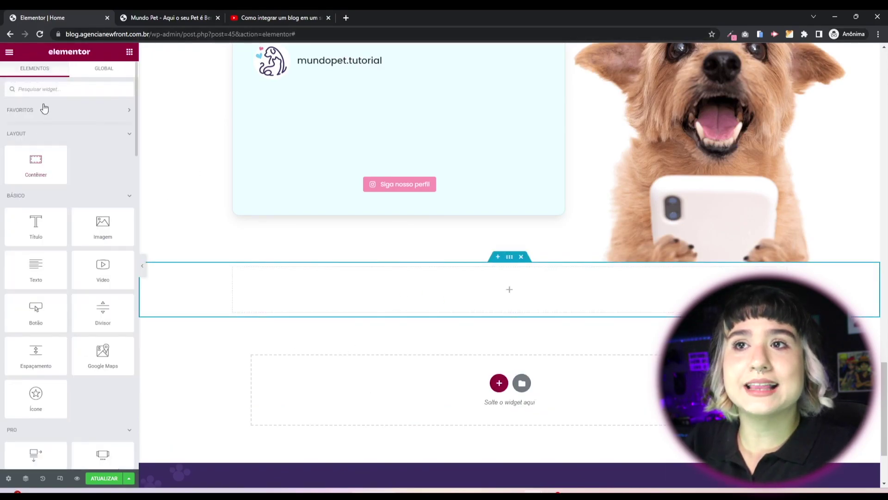
text(short)
drag(35, 119, 484, 292)
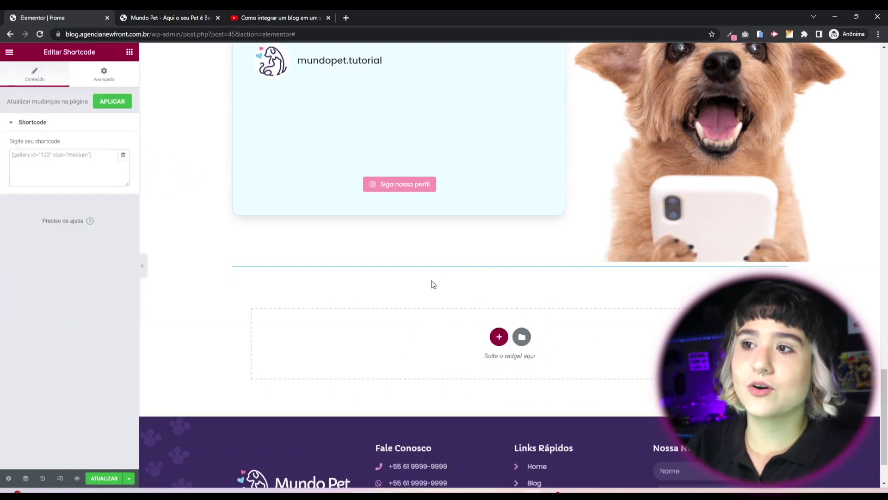
click(47, 160)
text([instagram-feed feed=1])
scroll(295, 166, down, 4)
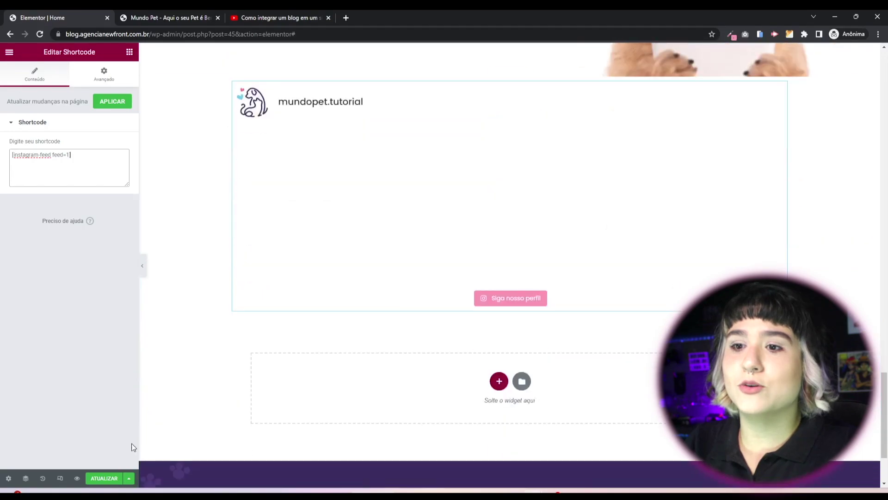
Update the Home page and check the second Instagram feed above the footer in the preview.
click(151, 18)
scroll(218, 335, down, 20)
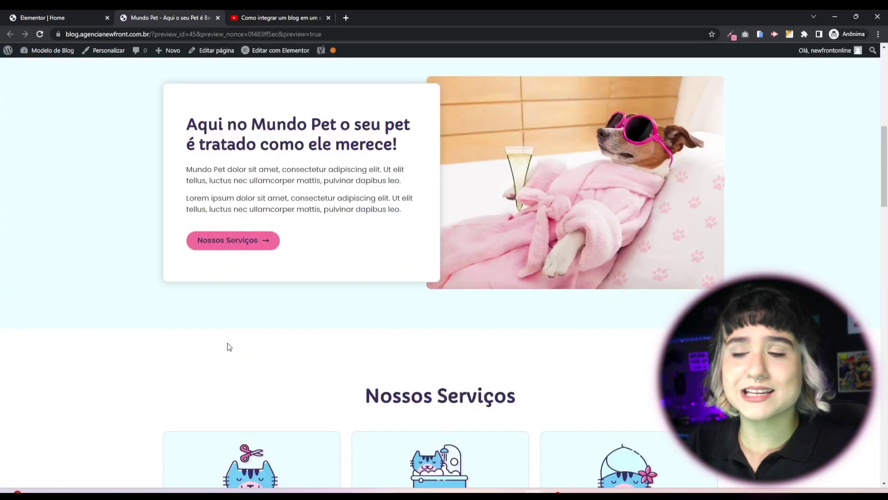
scroll(228, 352, up, 2)
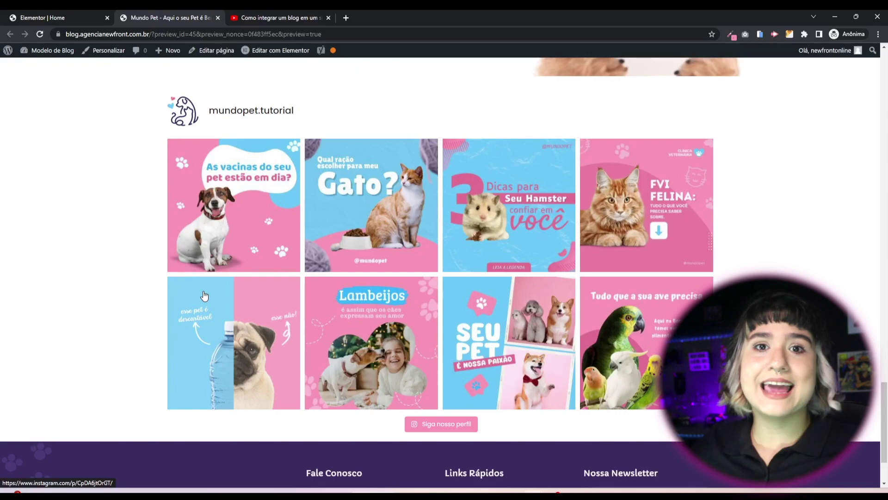
Set the content width of the second feed's container to "Largura total" and update the Home page.
key(ctrl+shift+Tab)
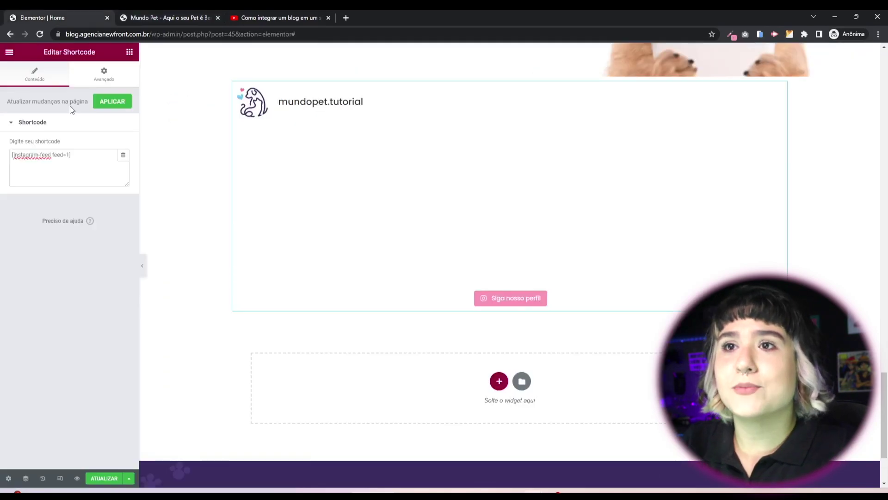
click(509, 73)
click(125, 127)
click(110, 140)
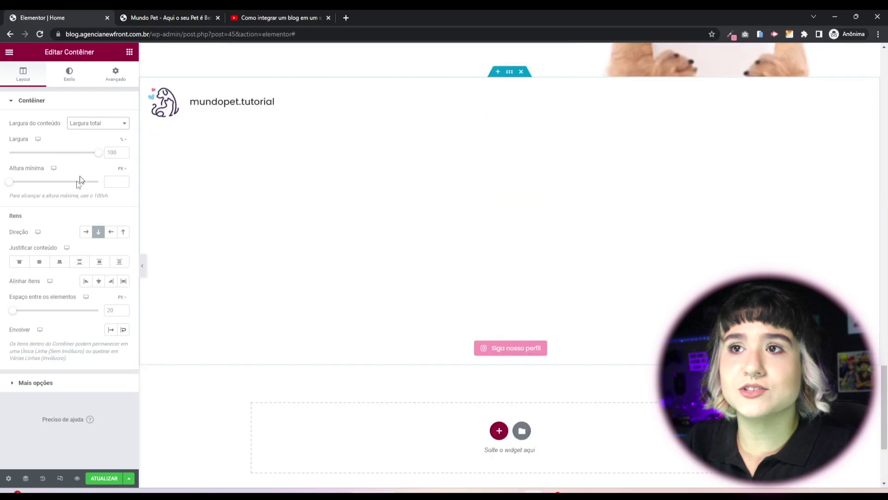
click(95, 481)
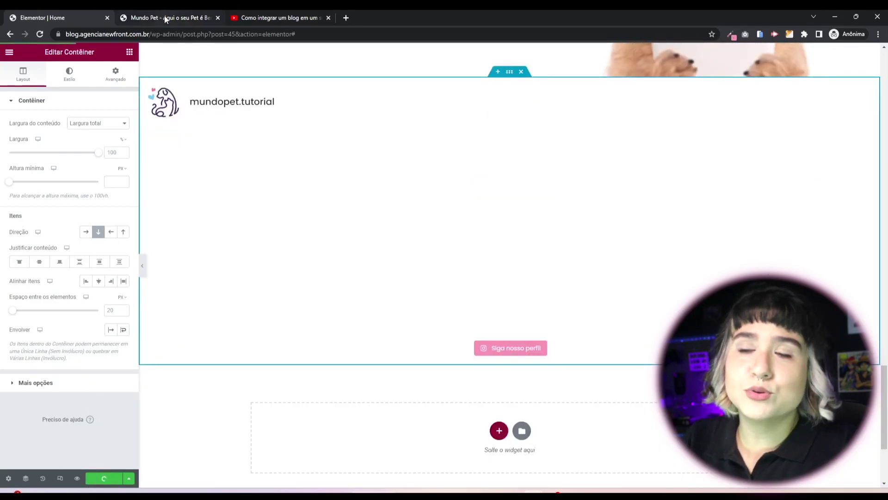
Examine the full-width Instagram feed in the Home page preview, from the profile card down to the footer.
click(162, 18)
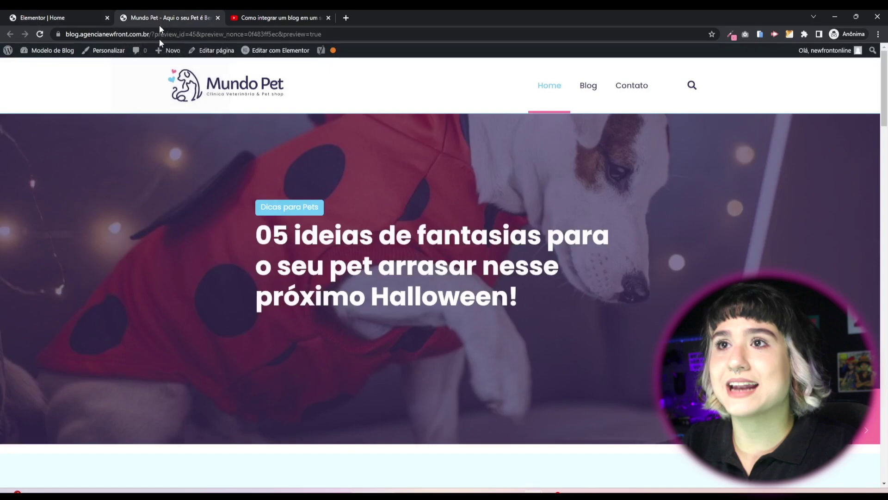
scroll(212, 281, down, 20)
scroll(169, 231, up, 4)
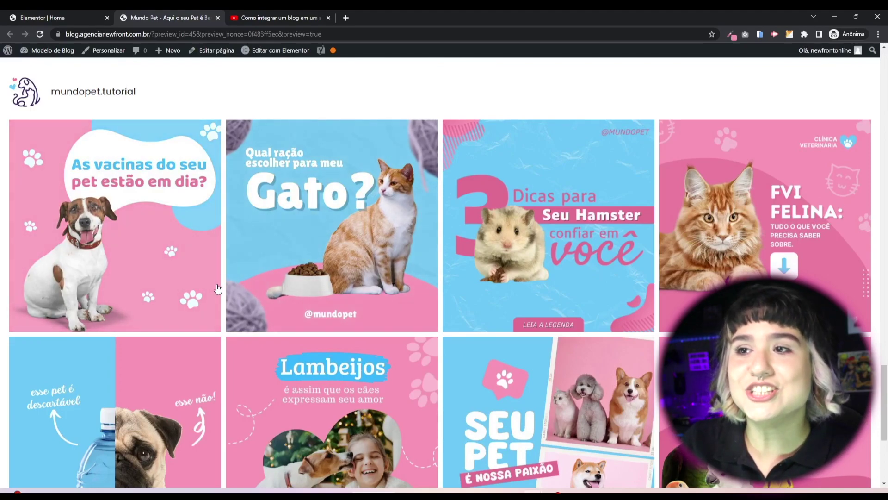
scroll(164, 294, up, 2)
scroll(164, 294, up, 2)
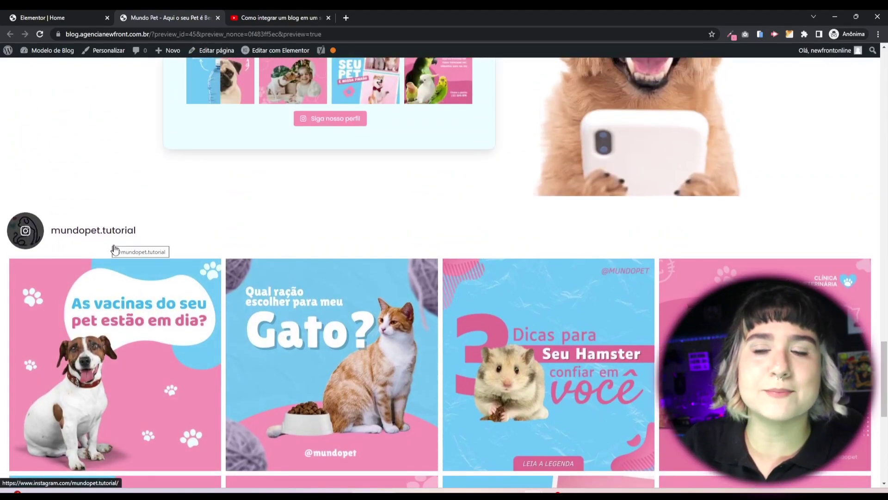
scroll(113, 258, down, 7)
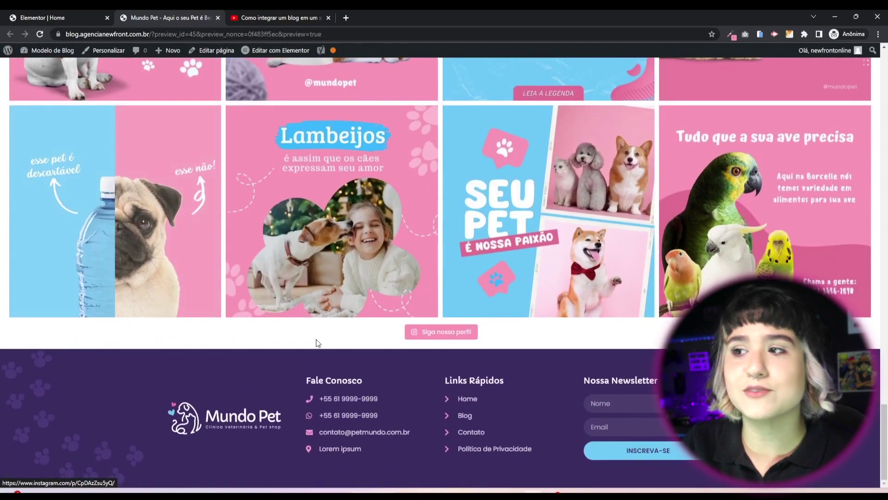
scroll(435, 398, up, 2)
scroll(202, 384, down, 3)
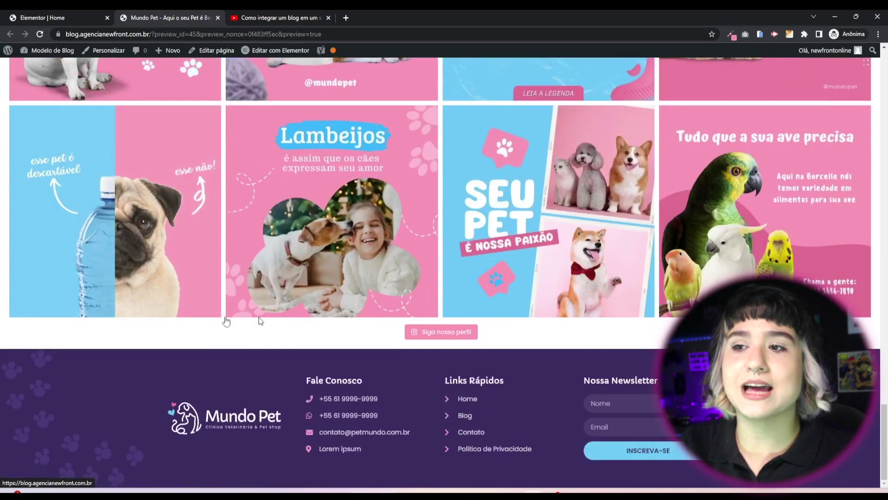
scroll(554, 362, up, 10)
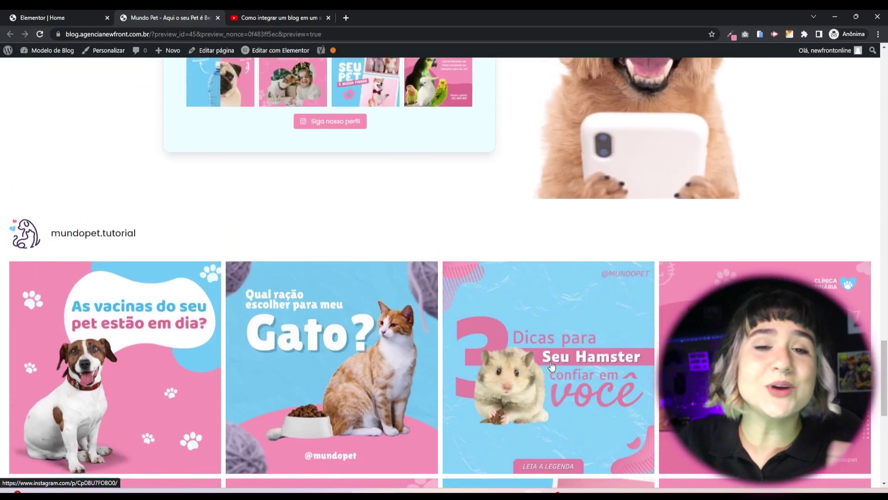
scroll(528, 355, up, 2)
scroll(501, 353, down, 7)
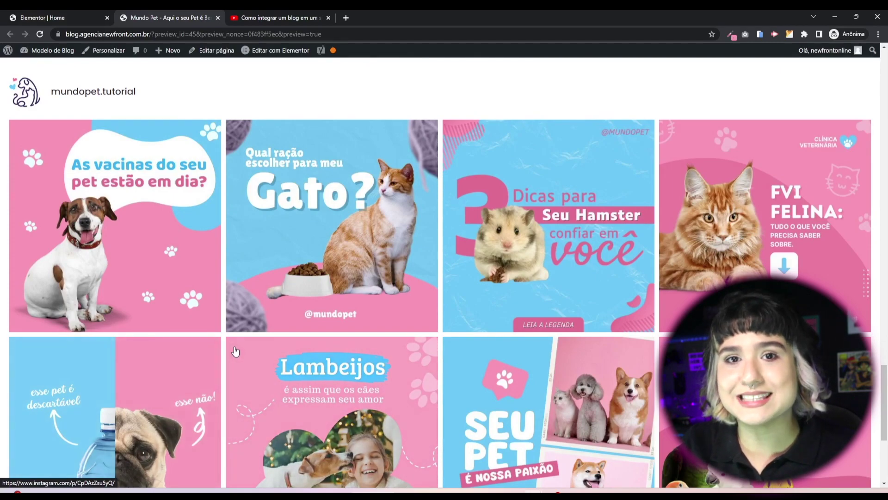
Open the Feeds settings of the Instagram Feed plugin and examine the caching interval and time options.
mouse_move(7, 56)
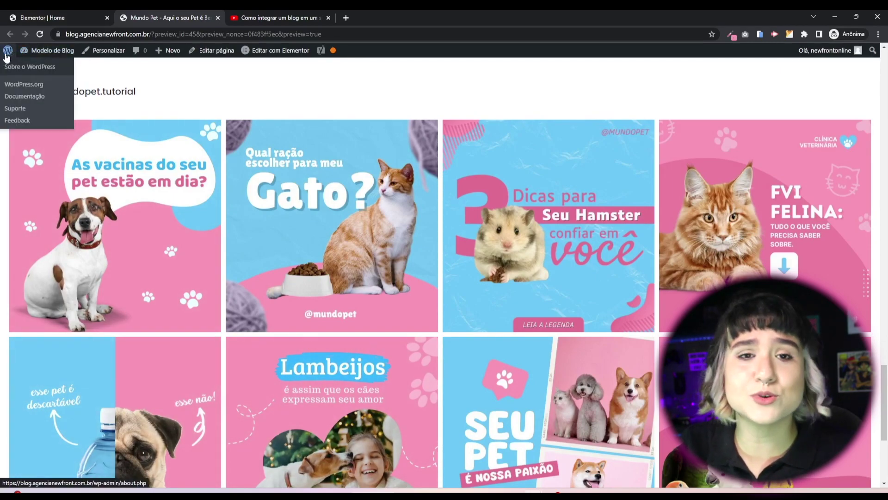
click(6, 54)
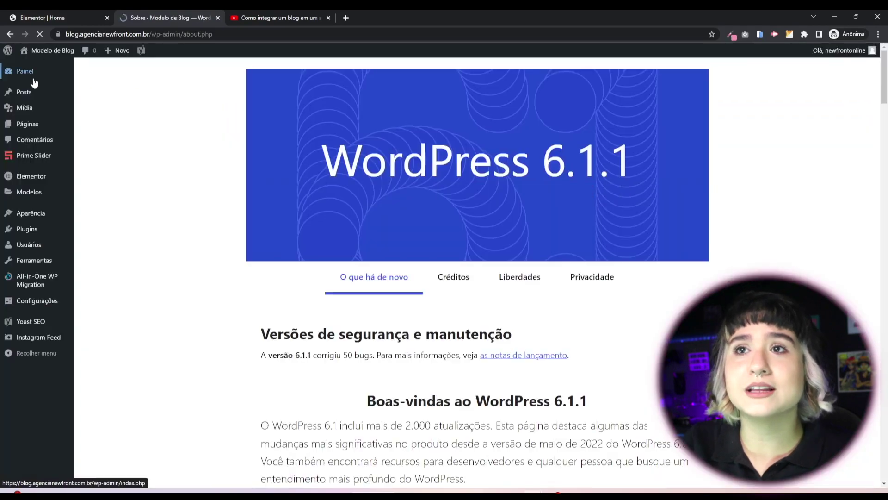
mouse_move(41, 340)
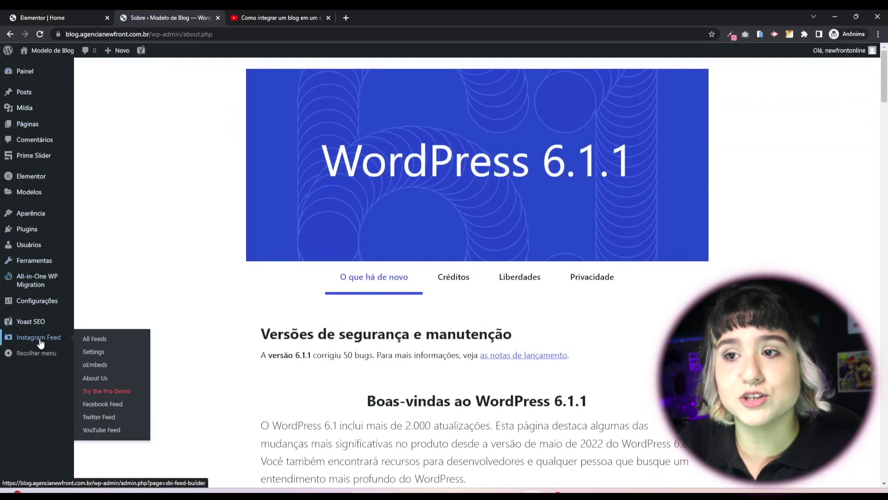
click(94, 355)
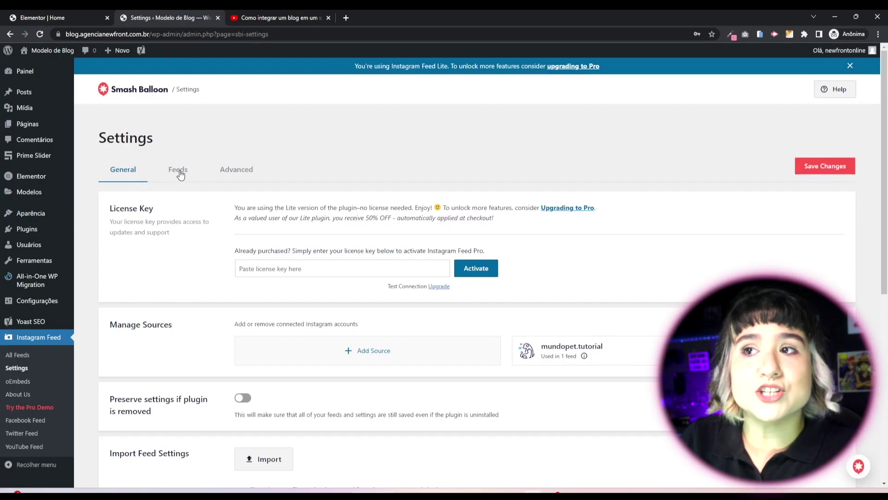
click(178, 170)
scroll(477, 312, down, 1)
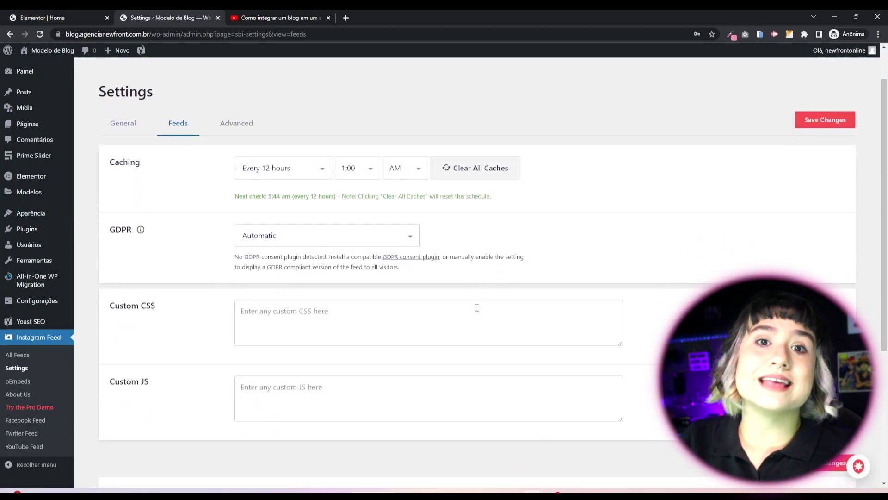
scroll(477, 304, up, 1)
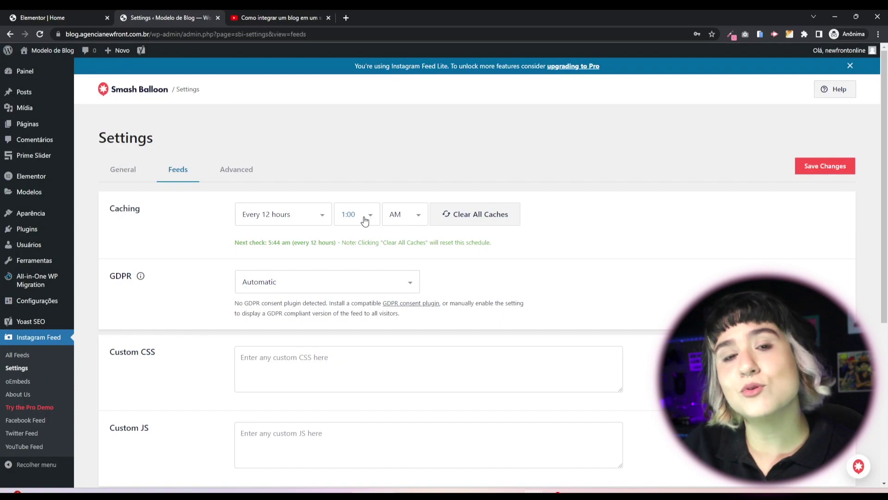
click(313, 213)
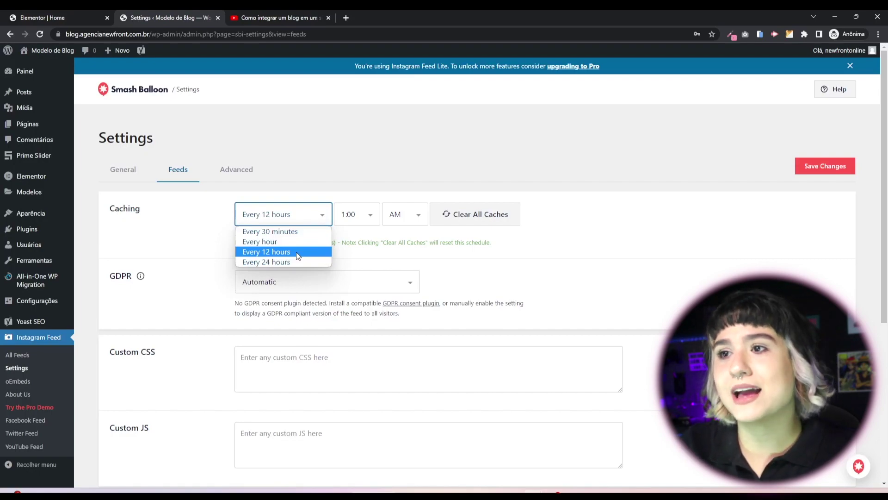
click(357, 215)
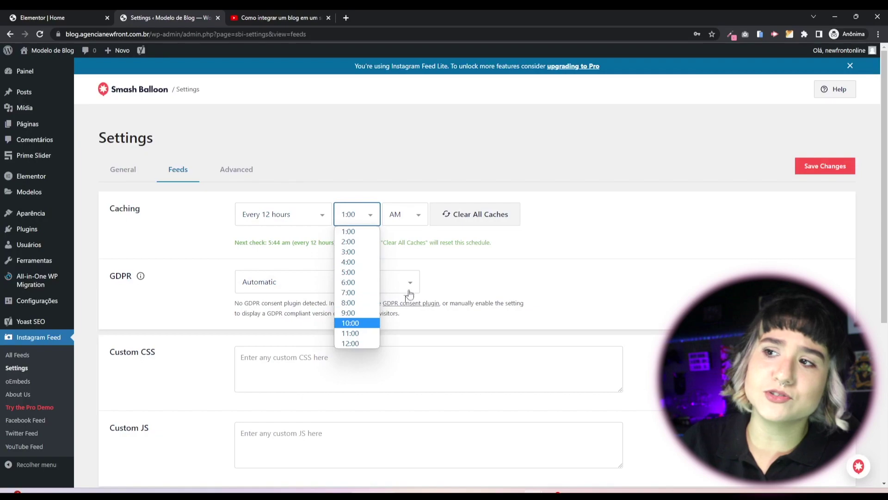
click(595, 302)
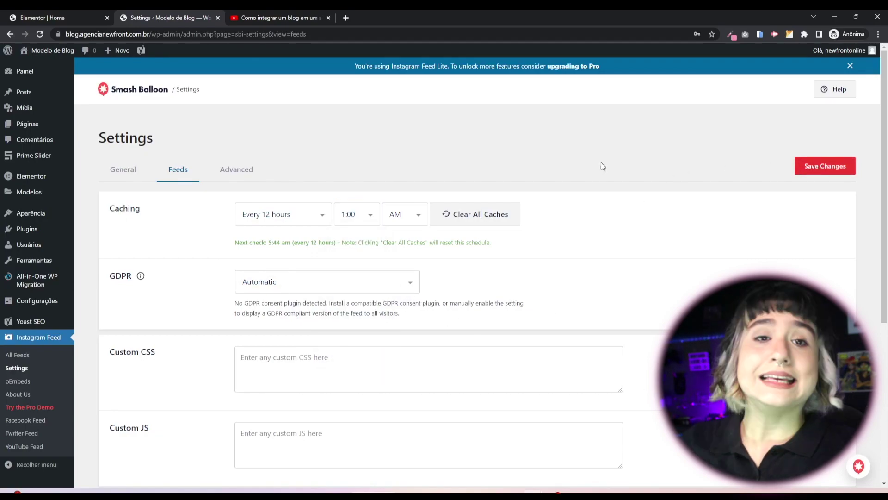
Open the mundopet.tutorial feed for editing and set its header size to Small.
click(21, 356)
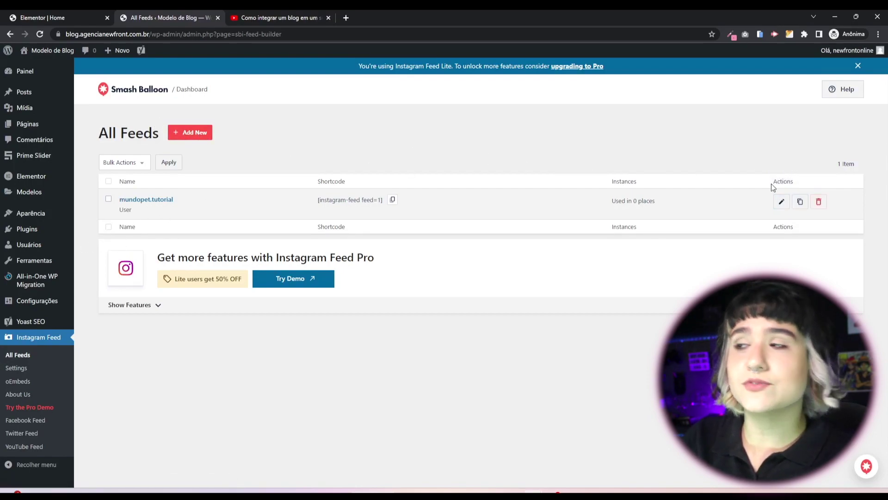
click(781, 201)
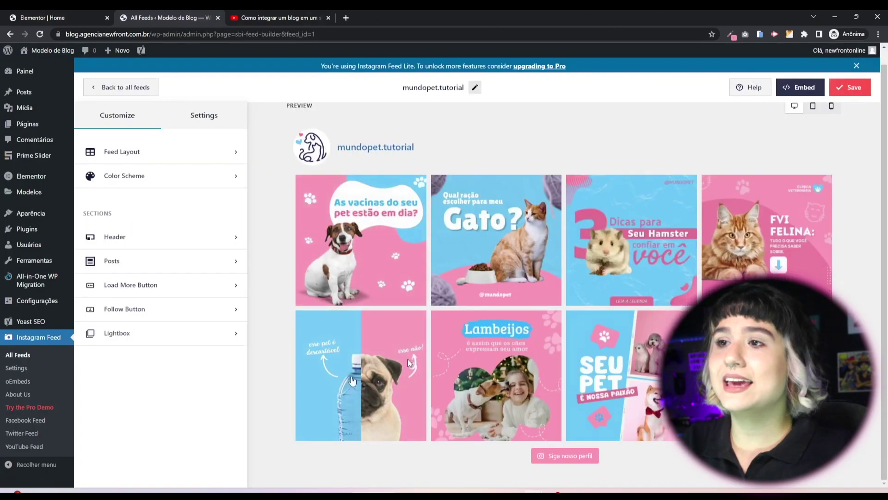
click(198, 239)
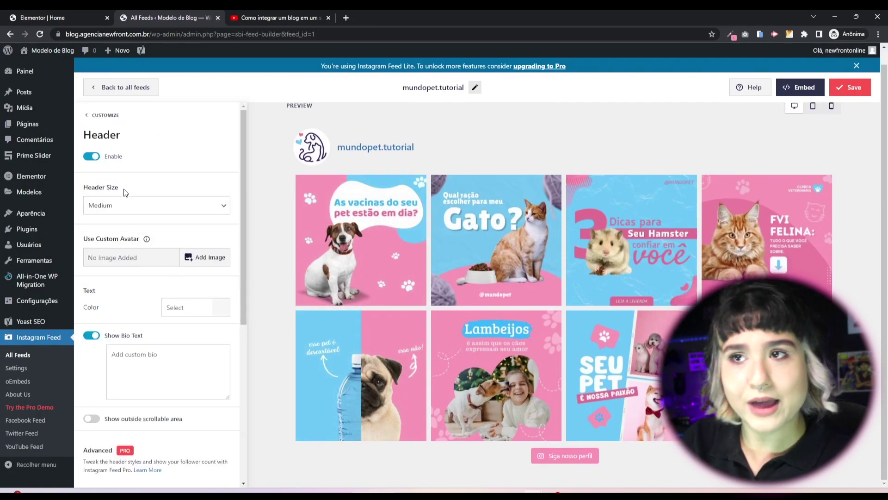
click(204, 206)
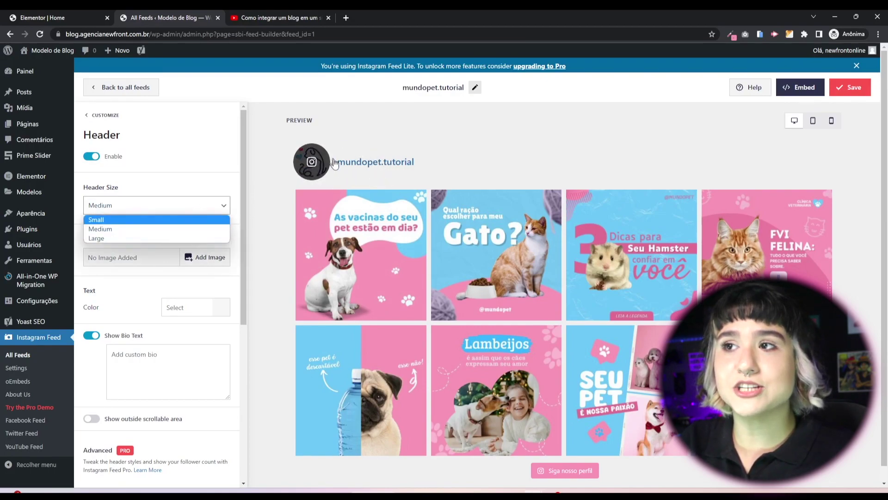
click(121, 219)
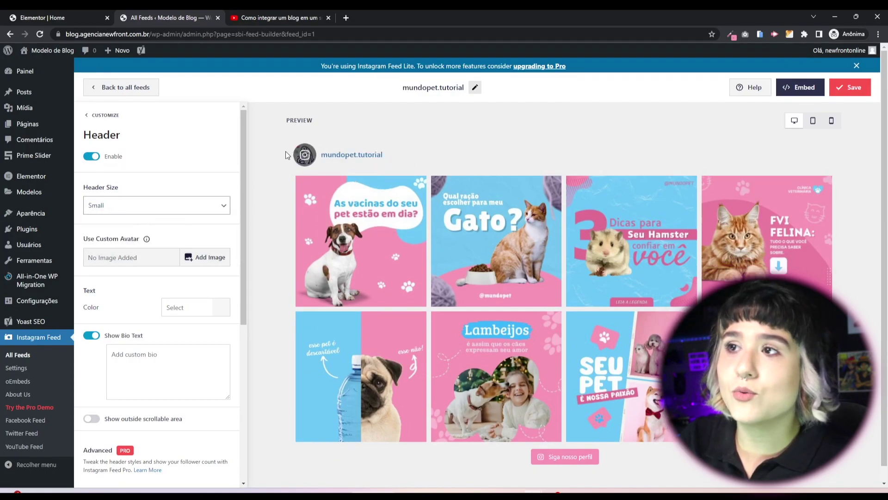
Look through the avatar, text color and bio options of the feed header and save the feed.
scroll(187, 291, down, 2)
scroll(153, 259, up, 2)
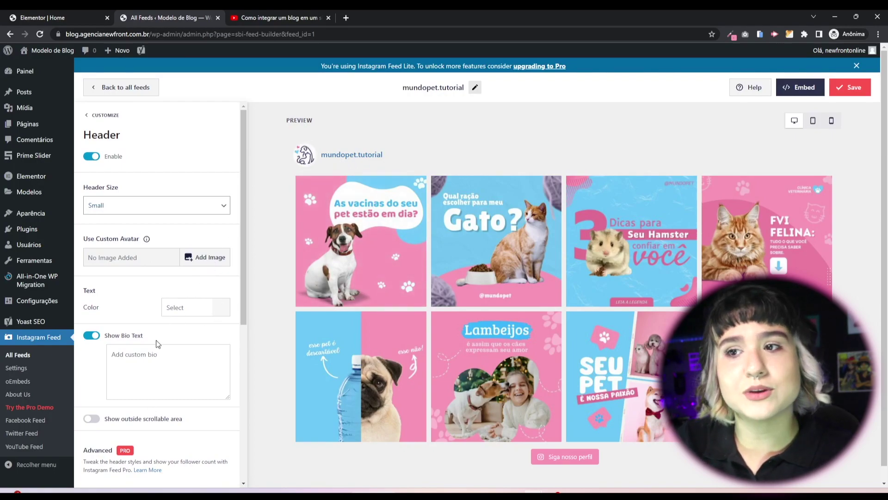
scroll(139, 354, down, 1)
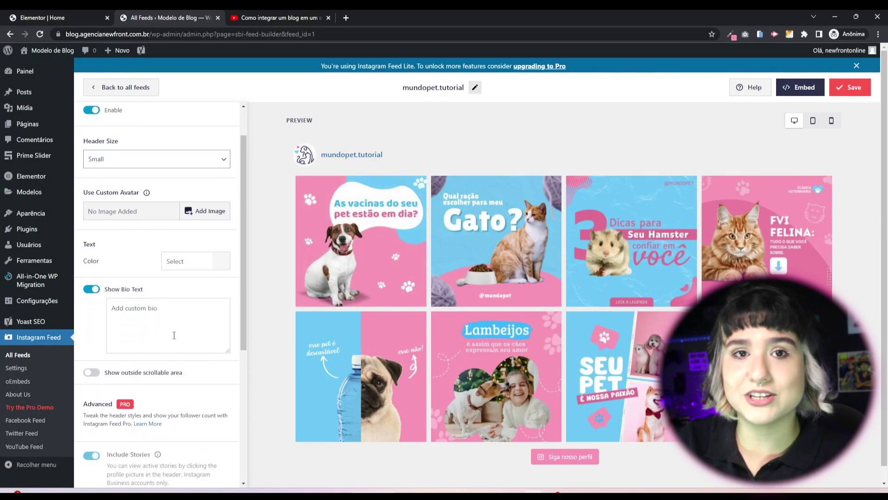
scroll(306, 358, down, 1)
click(850, 87)
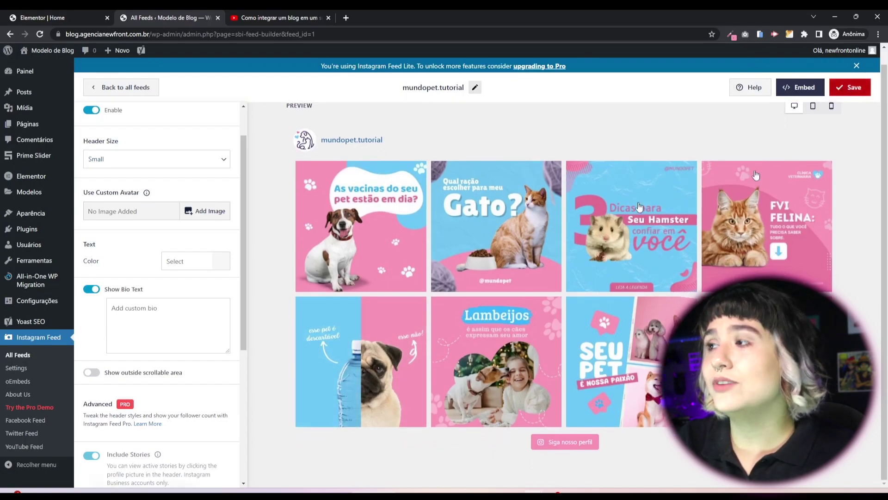
Reload the Home page in the Elementor editor, preview it and check the headers of both Instagram feeds.
click(51, 18)
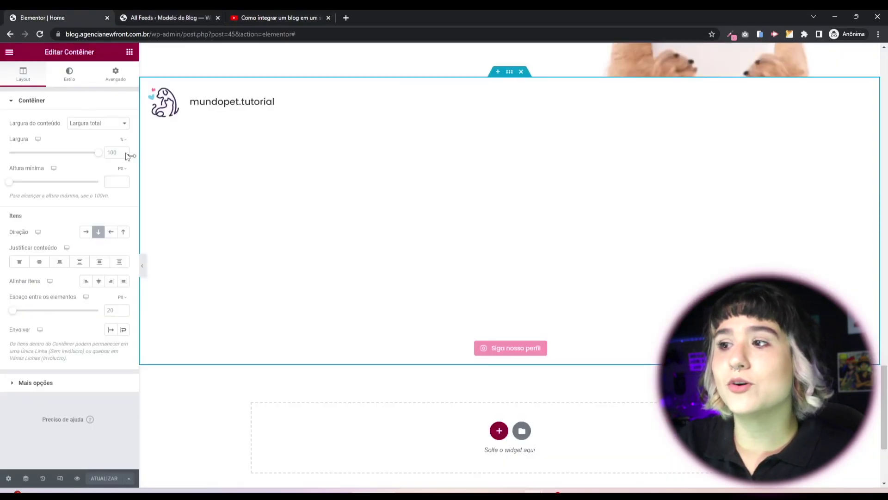
click(40, 34)
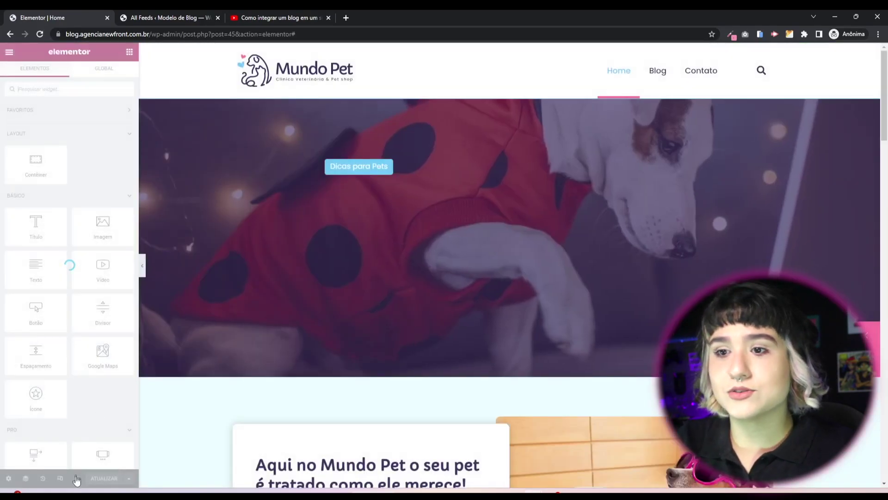
click(77, 478)
scroll(217, 322, down, 5)
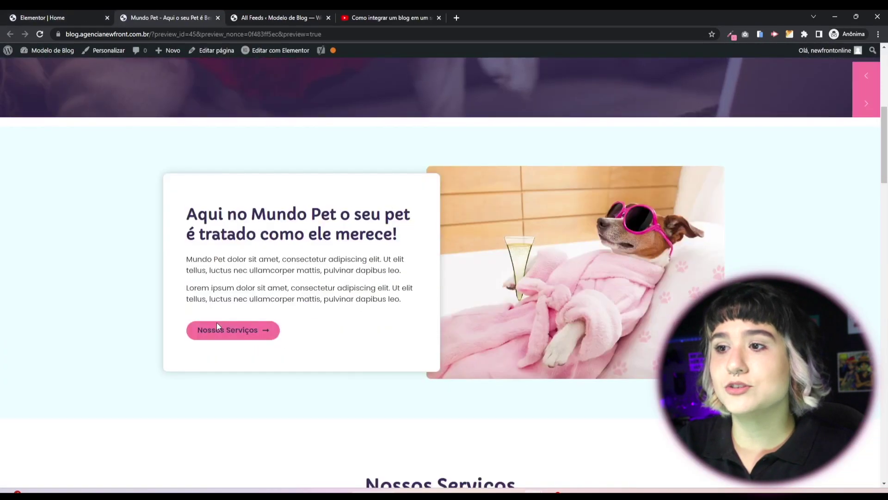
scroll(222, 318, down, 10)
scroll(222, 317, up, 3)
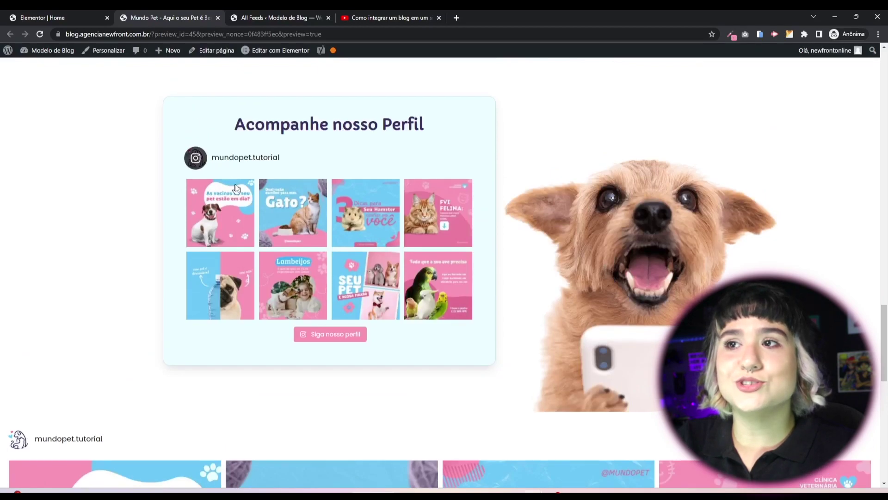
scroll(235, 189, down, 4)
Return to the mundopet.tutorial feed editor, disable the feed header and save the feed.
key(ctrl+Tab)
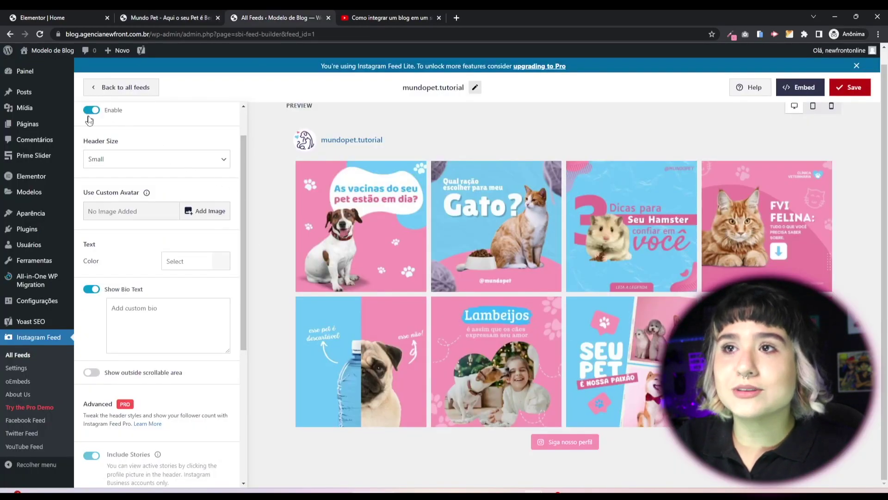
scroll(85, 115, up, 1)
click(91, 156)
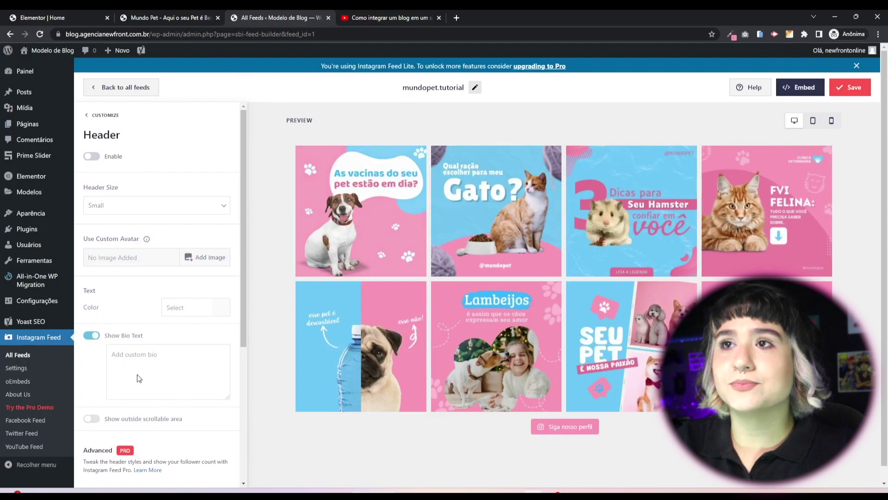
click(840, 88)
Refresh the Home page preview and check both Instagram feeds with the header disabled.
key(ctrl+shift+Tab)
key(F5)
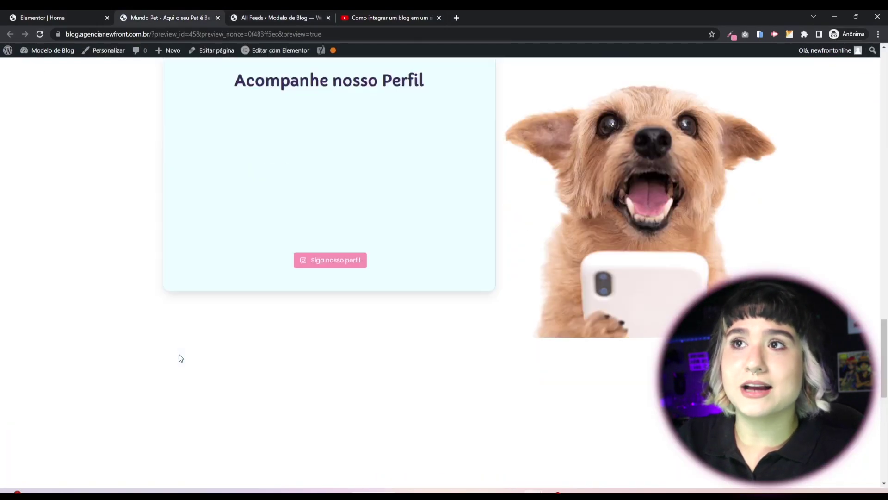
scroll(180, 358, down, 4)
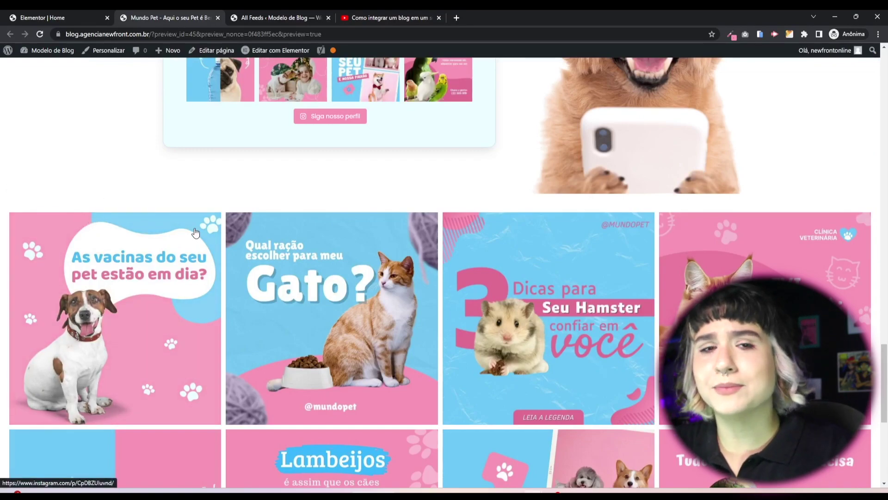